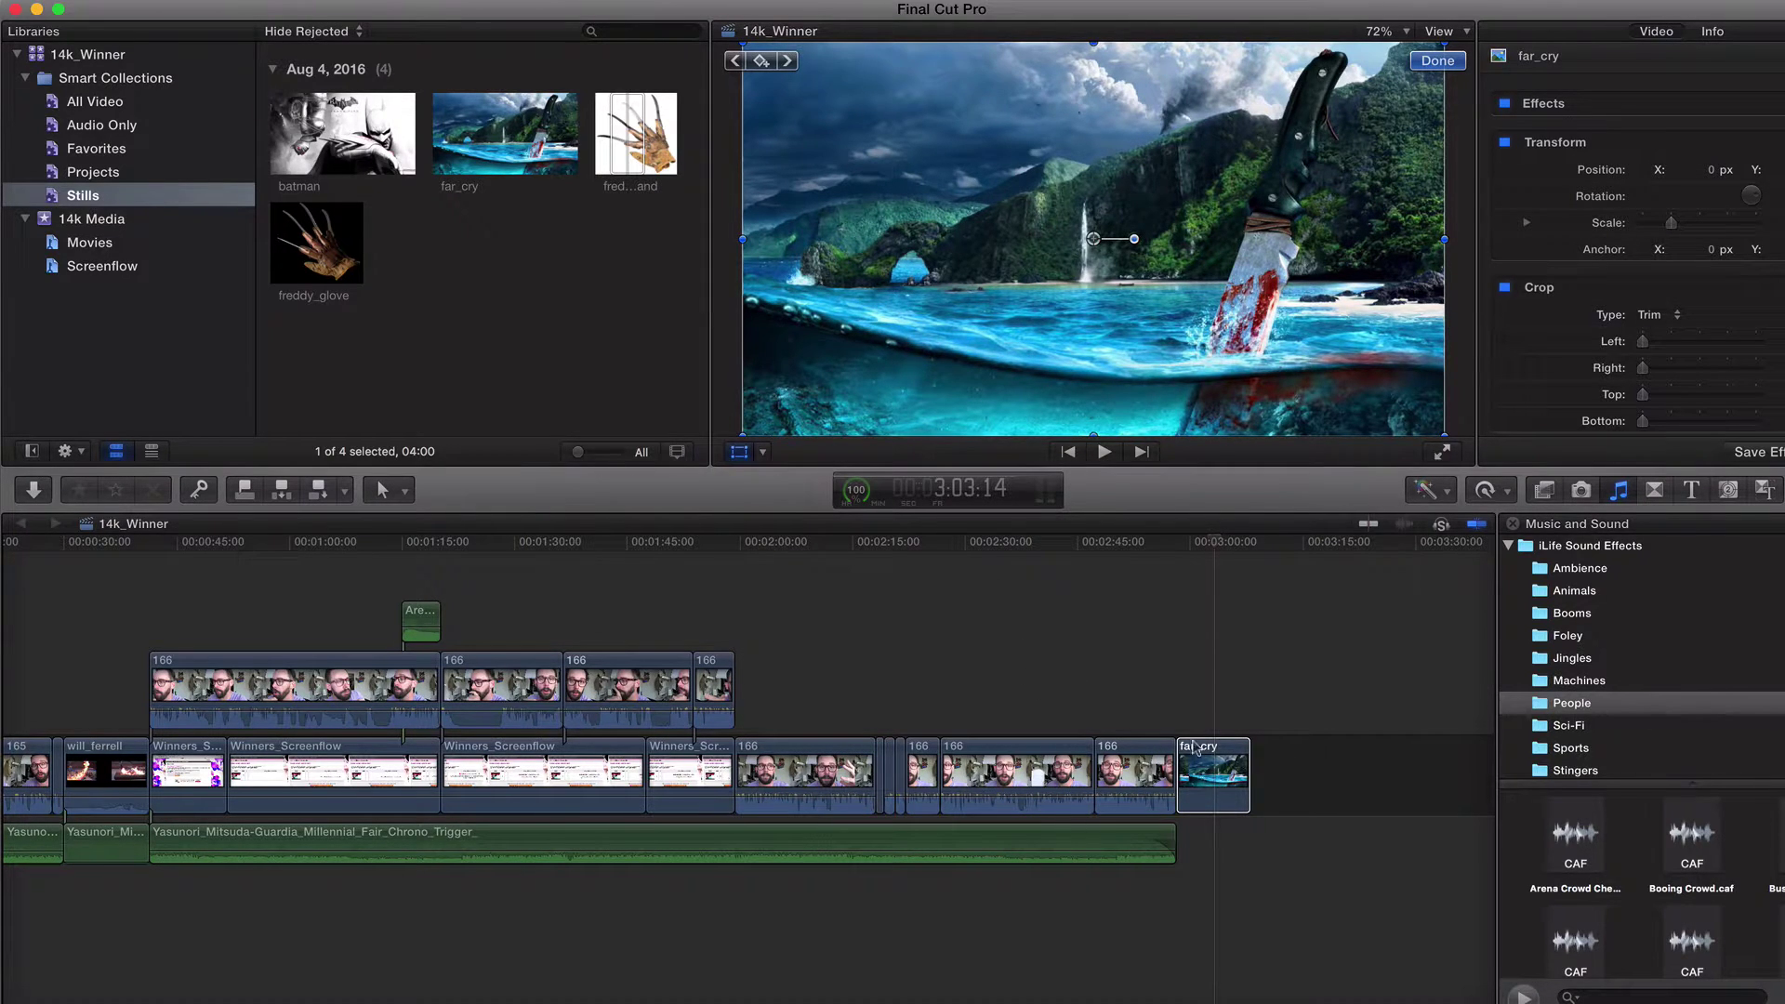
Step: Move the playhead onto the far_cry still at the end of the timeline
{"action": "left_click_drag", "start_coordinate": [1218, 542], "coordinate": [1200, 542]}
Step: Delete the far_cry still from the timeline and select the whole far_cry clip in the Stills browser
{"action": "key", "text": "Delete"}
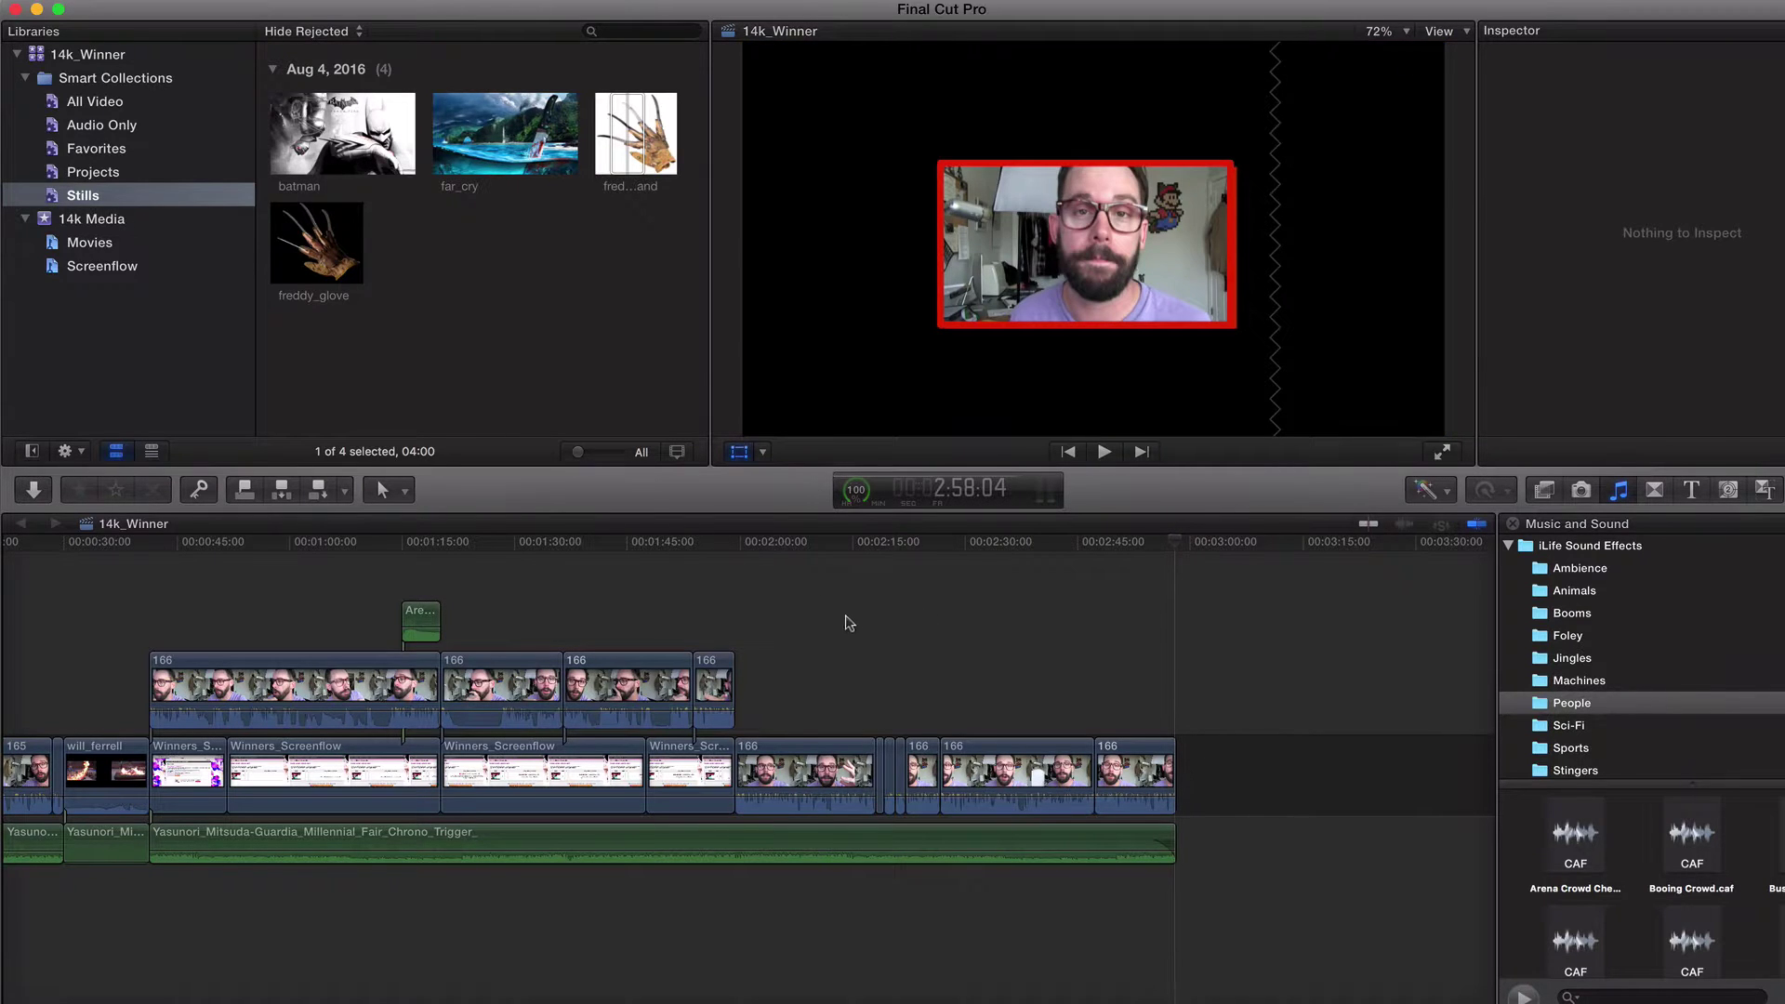
{"action": "left_click", "coordinate": [485, 134]}
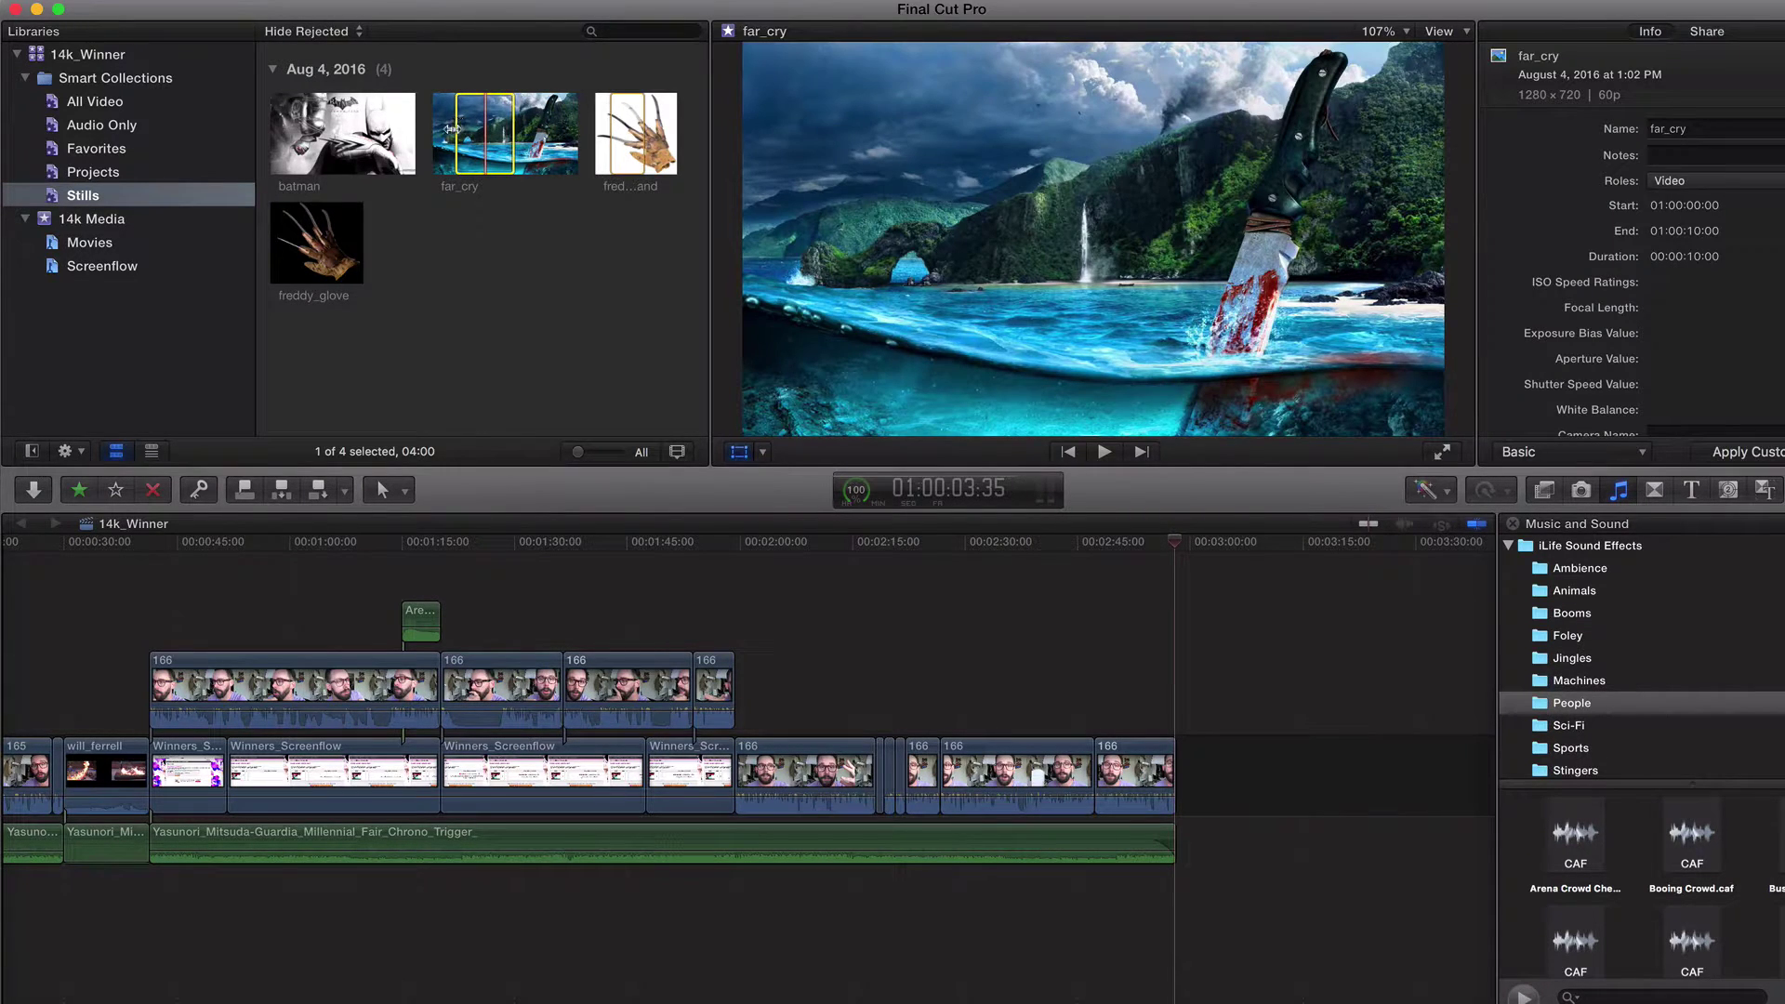
{"action": "left_click_drag", "start_coordinate": [452, 128], "coordinate": [1181, 772]}
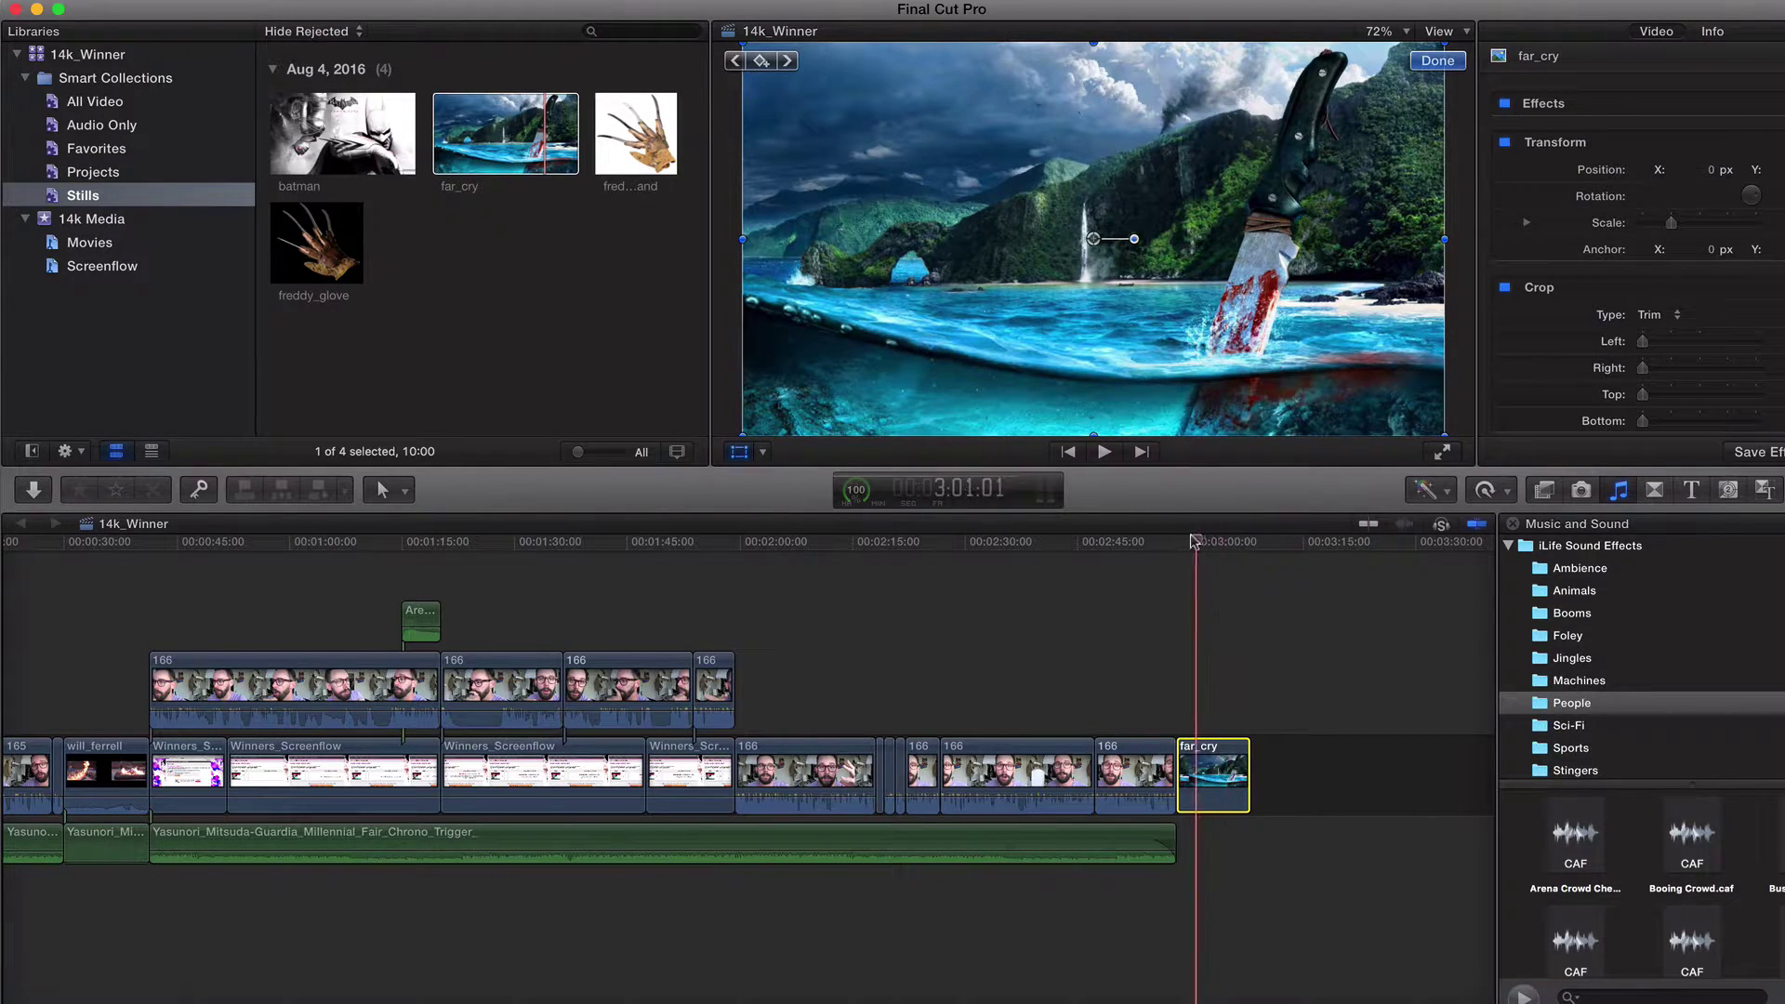
Step: Drag the far_cry still's end edge out, preview it, then trim it back to a longer final duration
{"action": "scroll", "coordinate": [1200, 781], "scroll_direction": "right", "scroll_amount": 5}
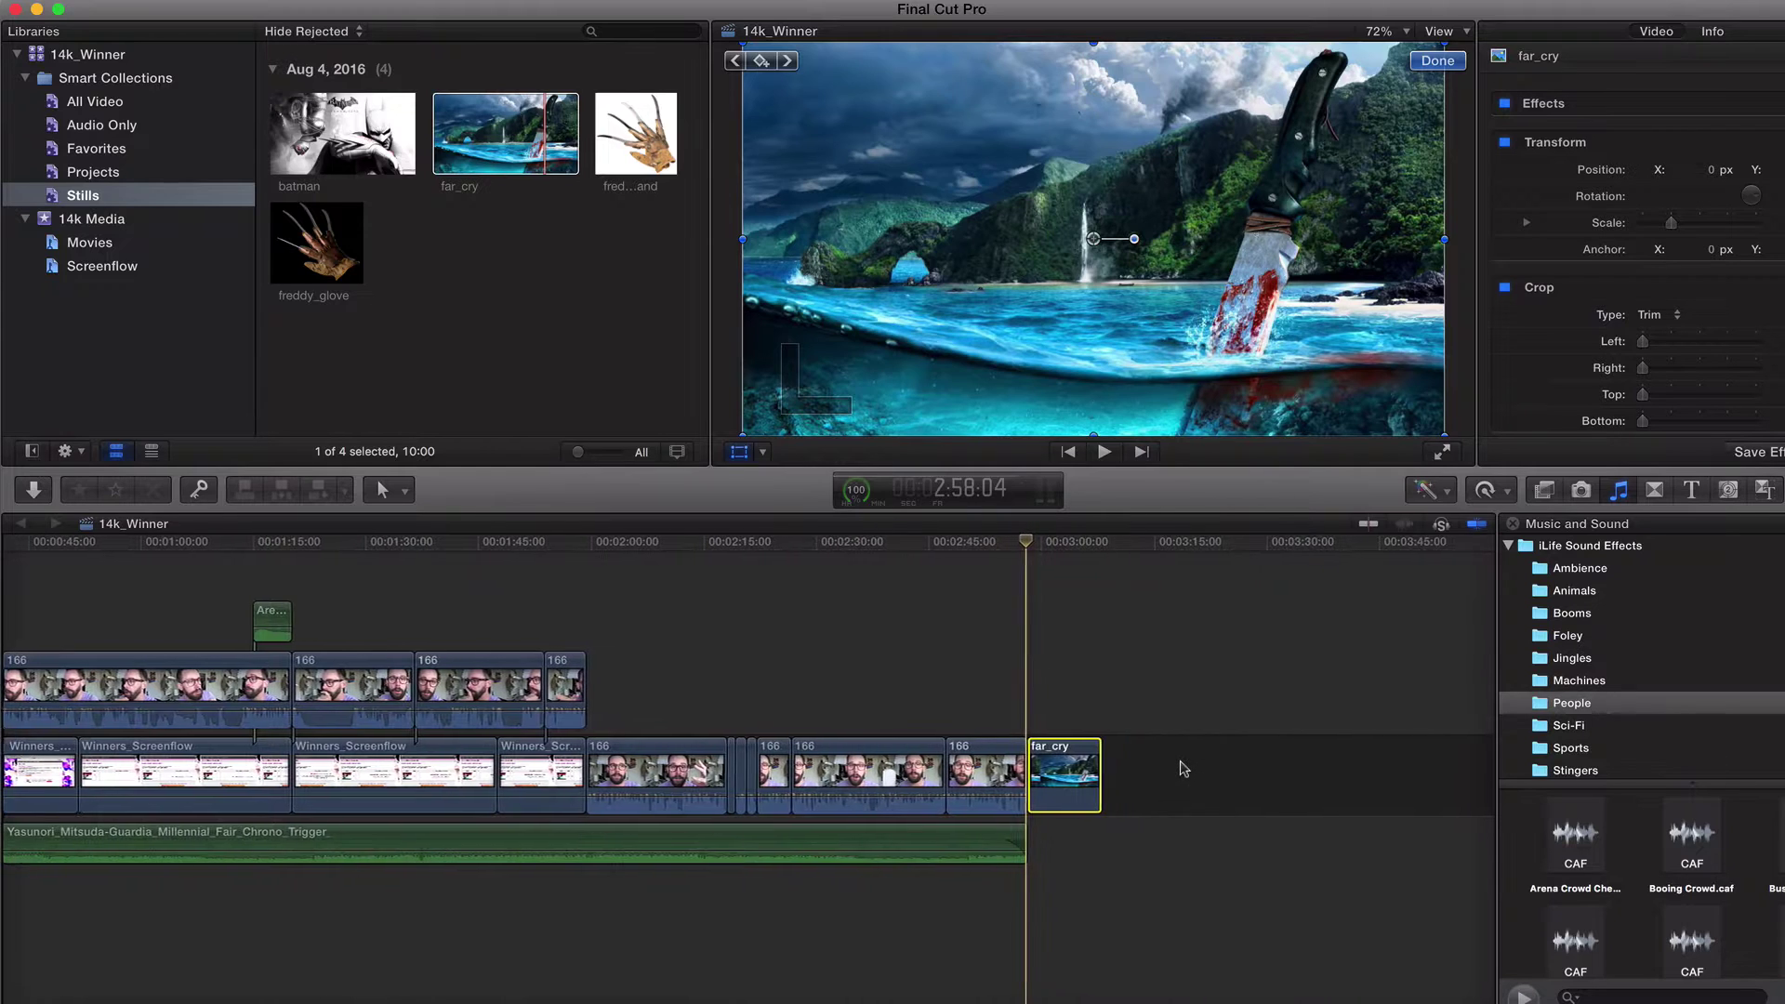
{"action": "left_click_drag", "start_coordinate": [1010, 774], "coordinate": [1385, 772]}
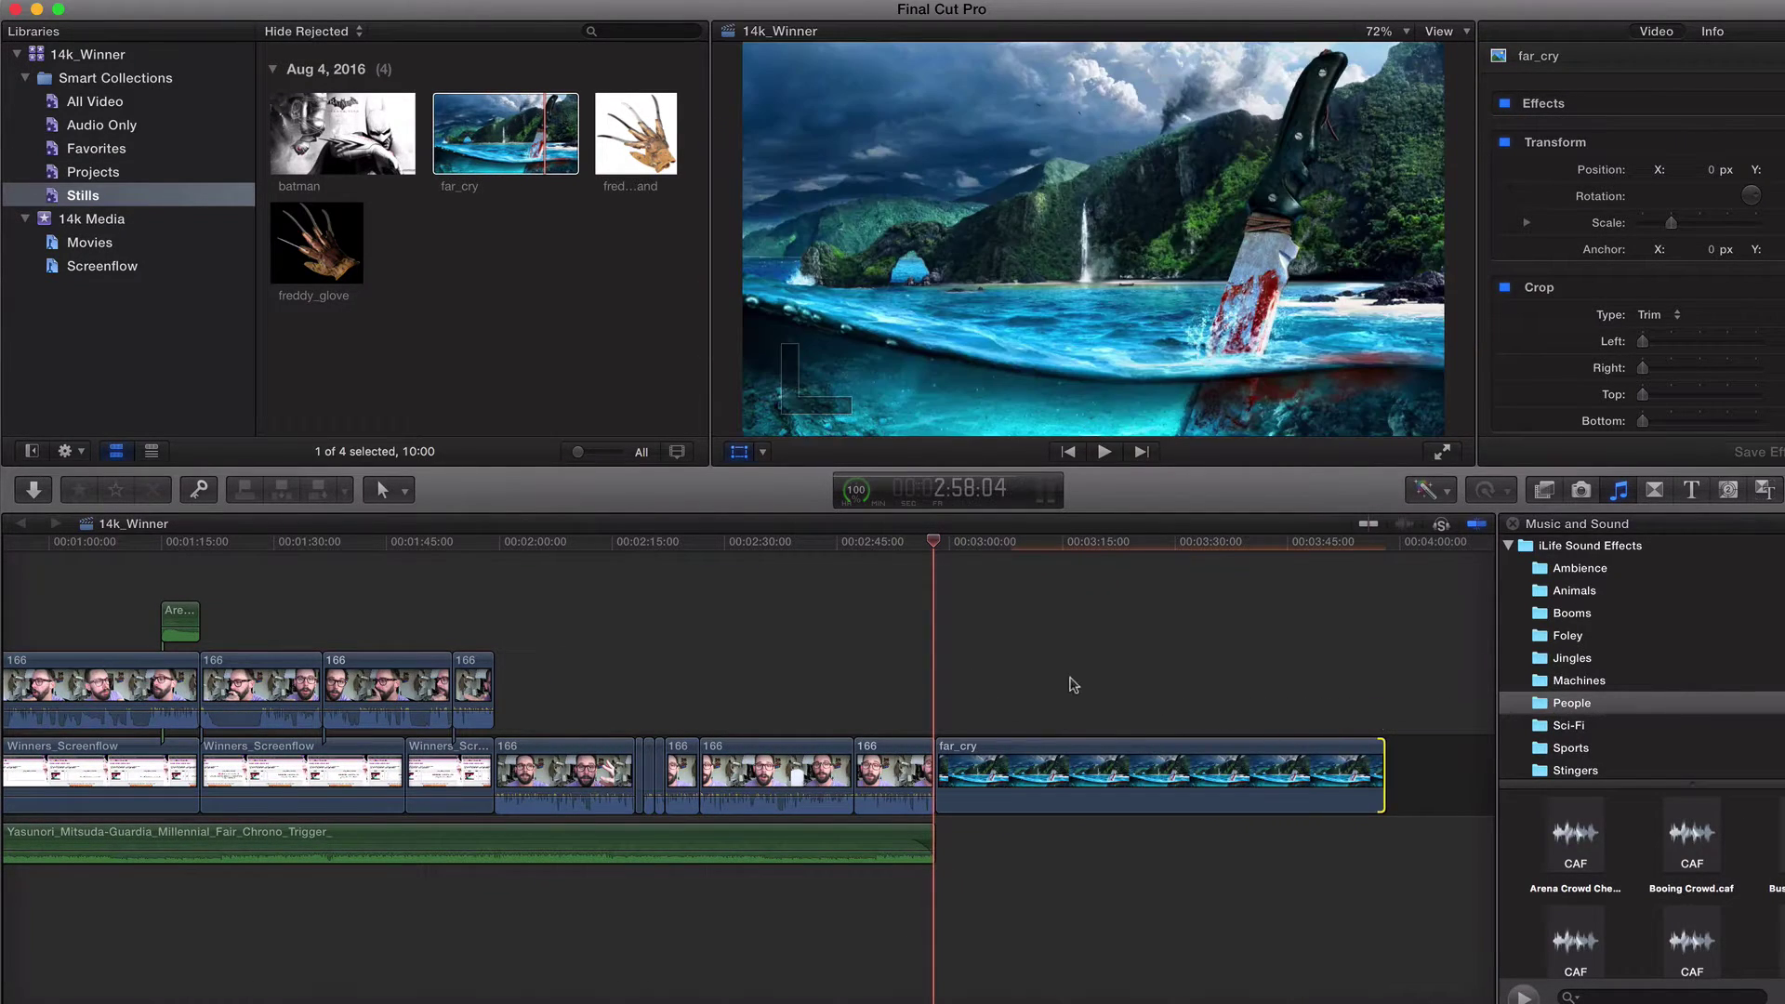
{"action": "mouse_move", "coordinate": [937, 544]}
{"action": "left_mouse_down"}
{"action": "mouse_move", "coordinate": [892, 544]}
{"action": "mouse_move", "coordinate": [1336, 556]}
{"action": "mouse_move", "coordinate": [933, 555]}
{"action": "left_mouse_up"}
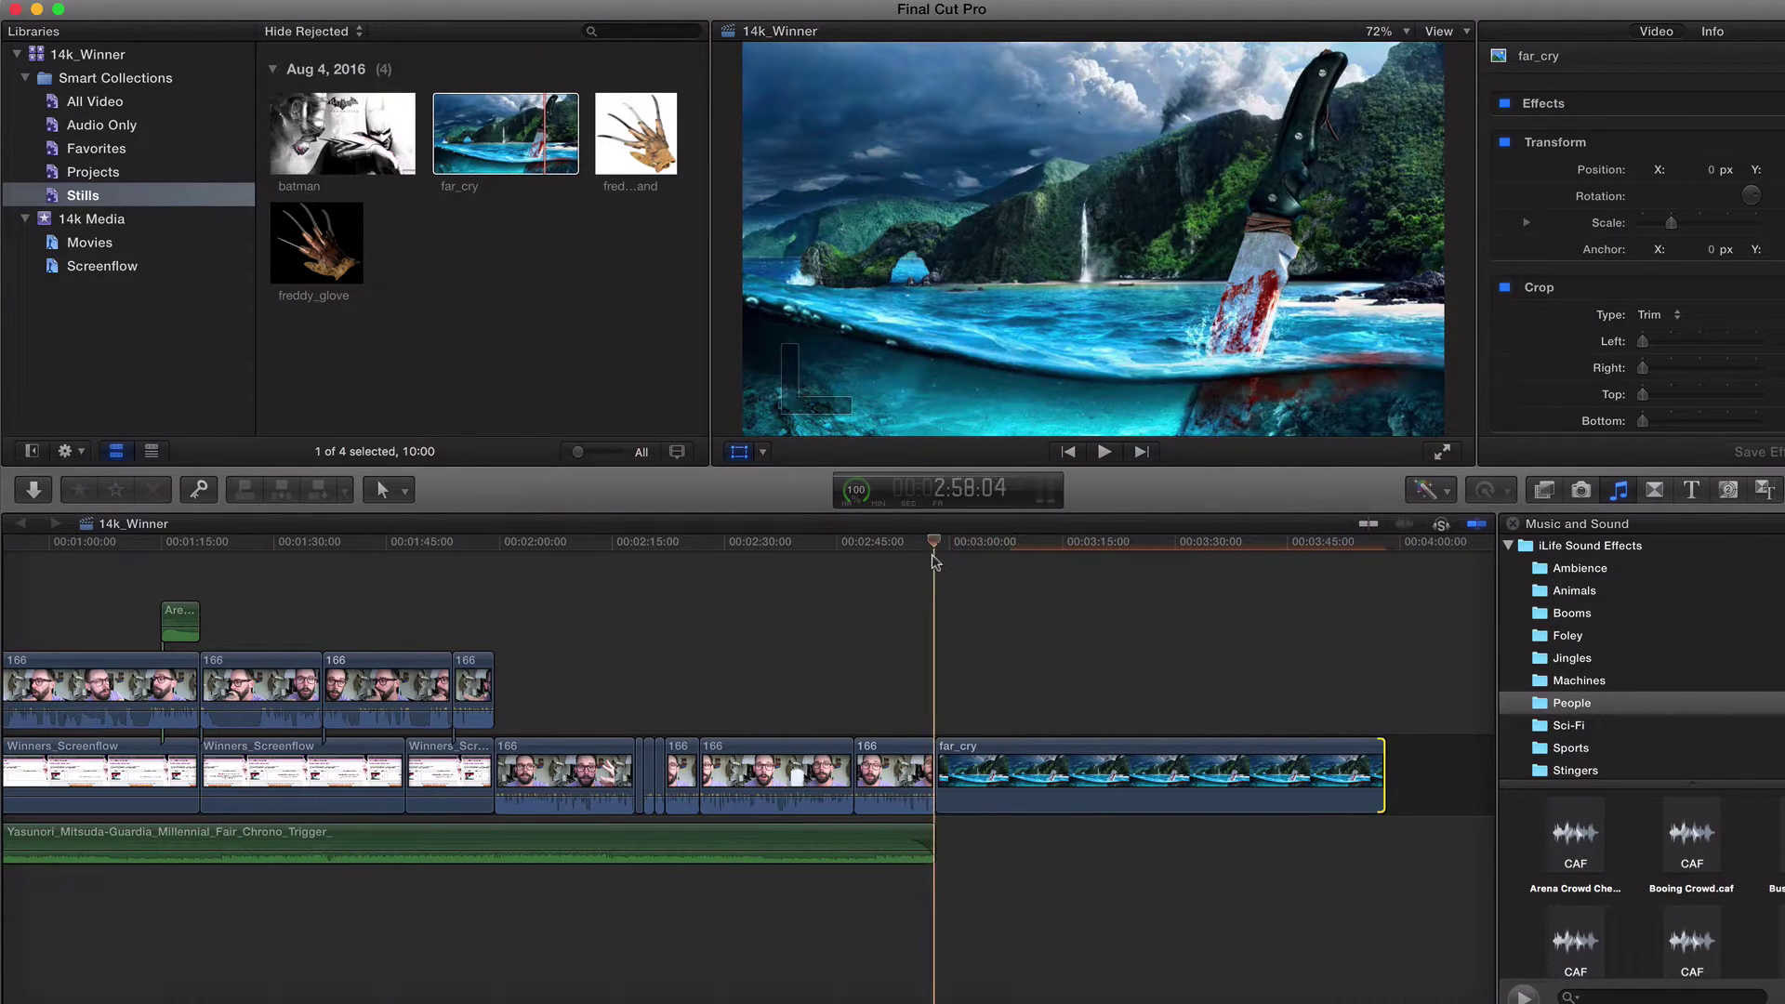
{"action": "left_click_drag", "start_coordinate": [1386, 774], "coordinate": [1335, 773]}
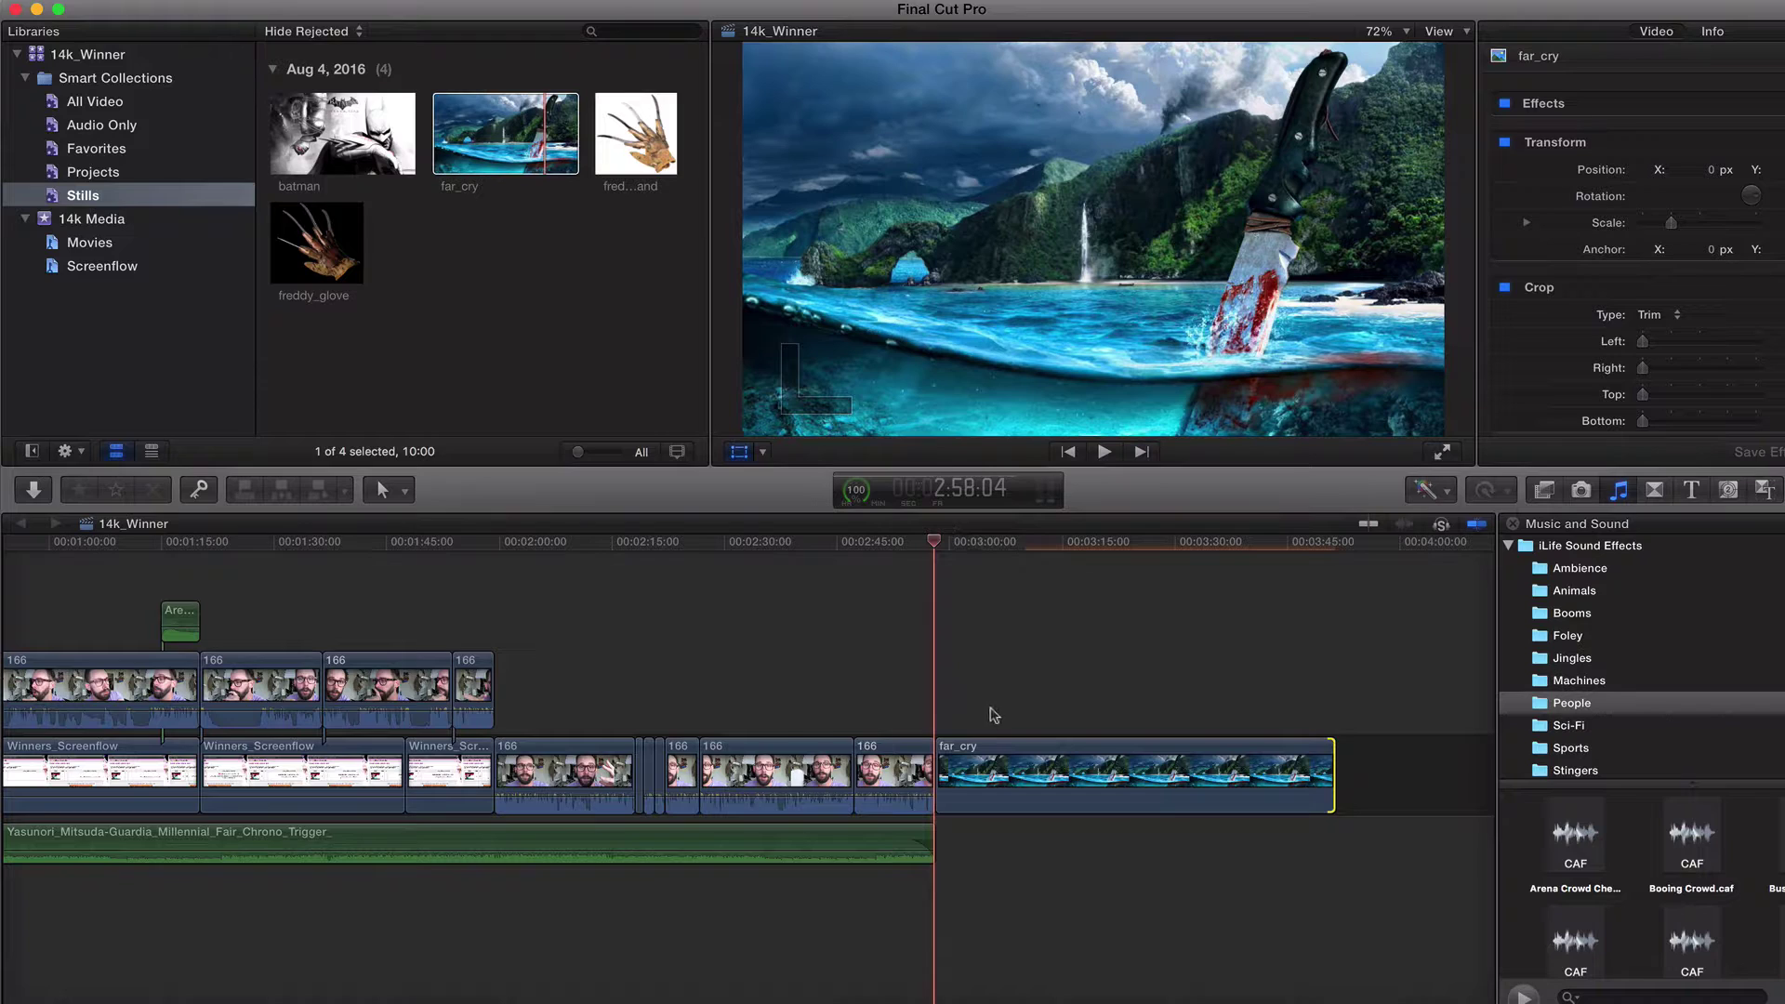
{"action": "left_click", "coordinate": [997, 757]}
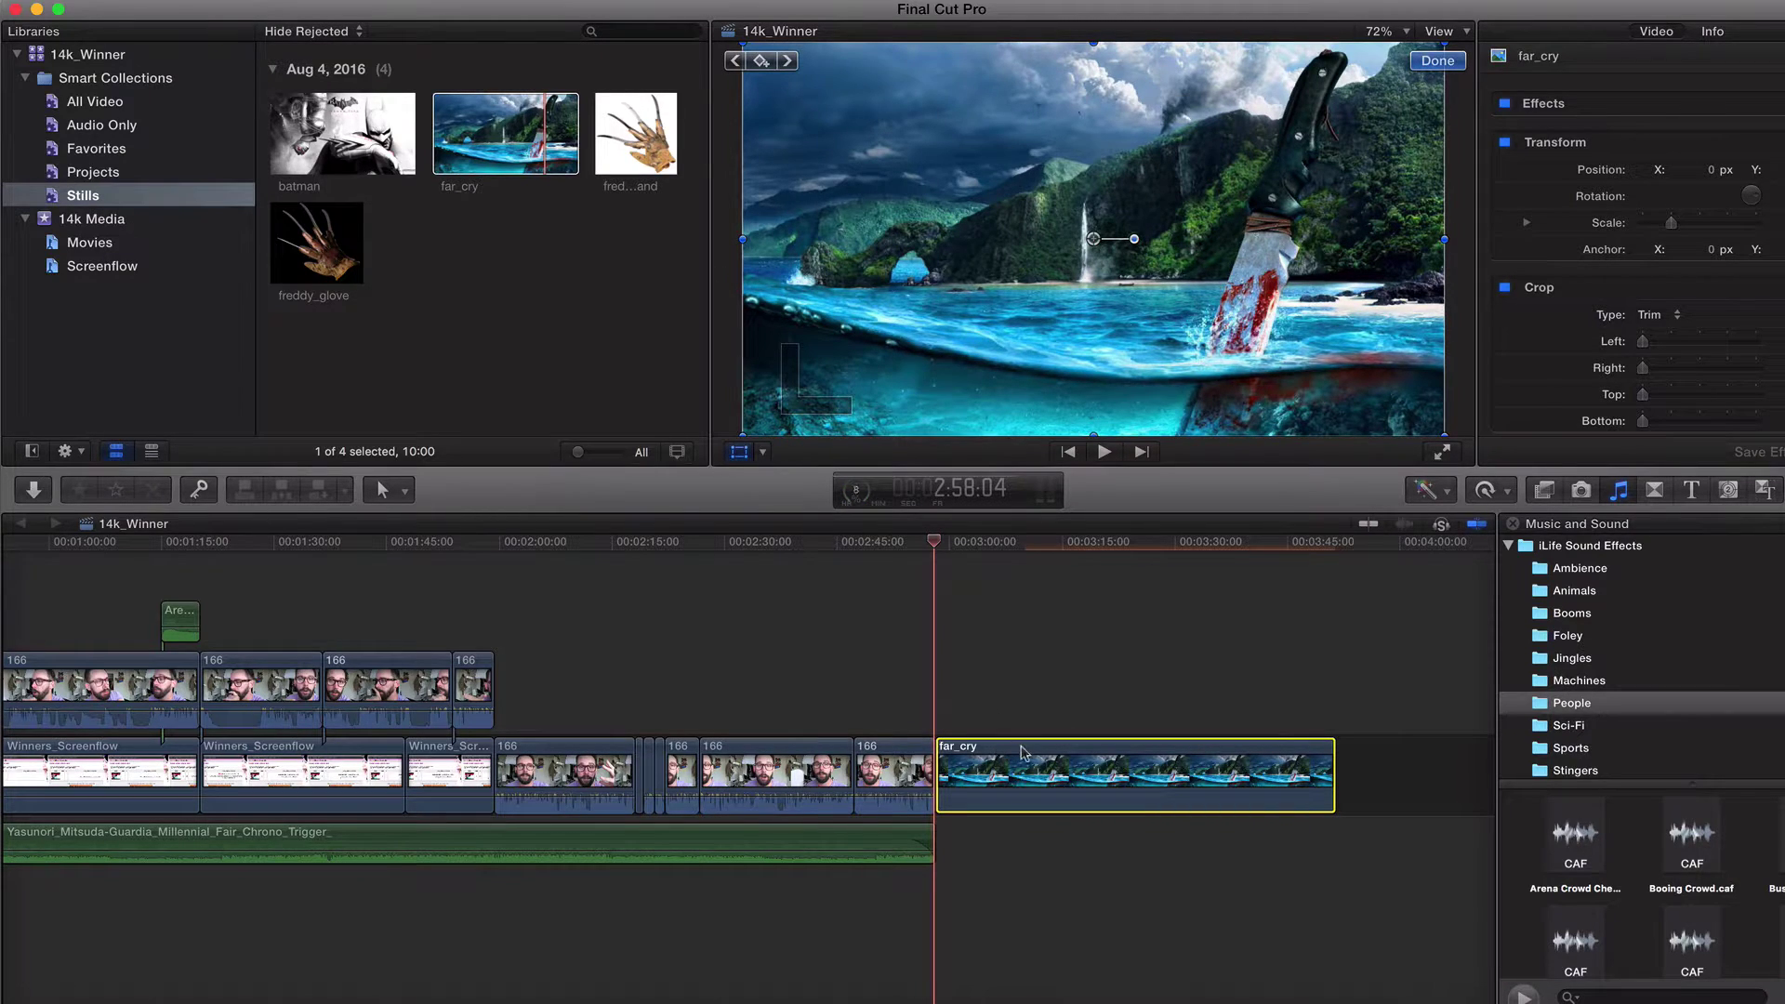
{"action": "left_click_drag", "start_coordinate": [1328, 774], "coordinate": [1116, 771]}
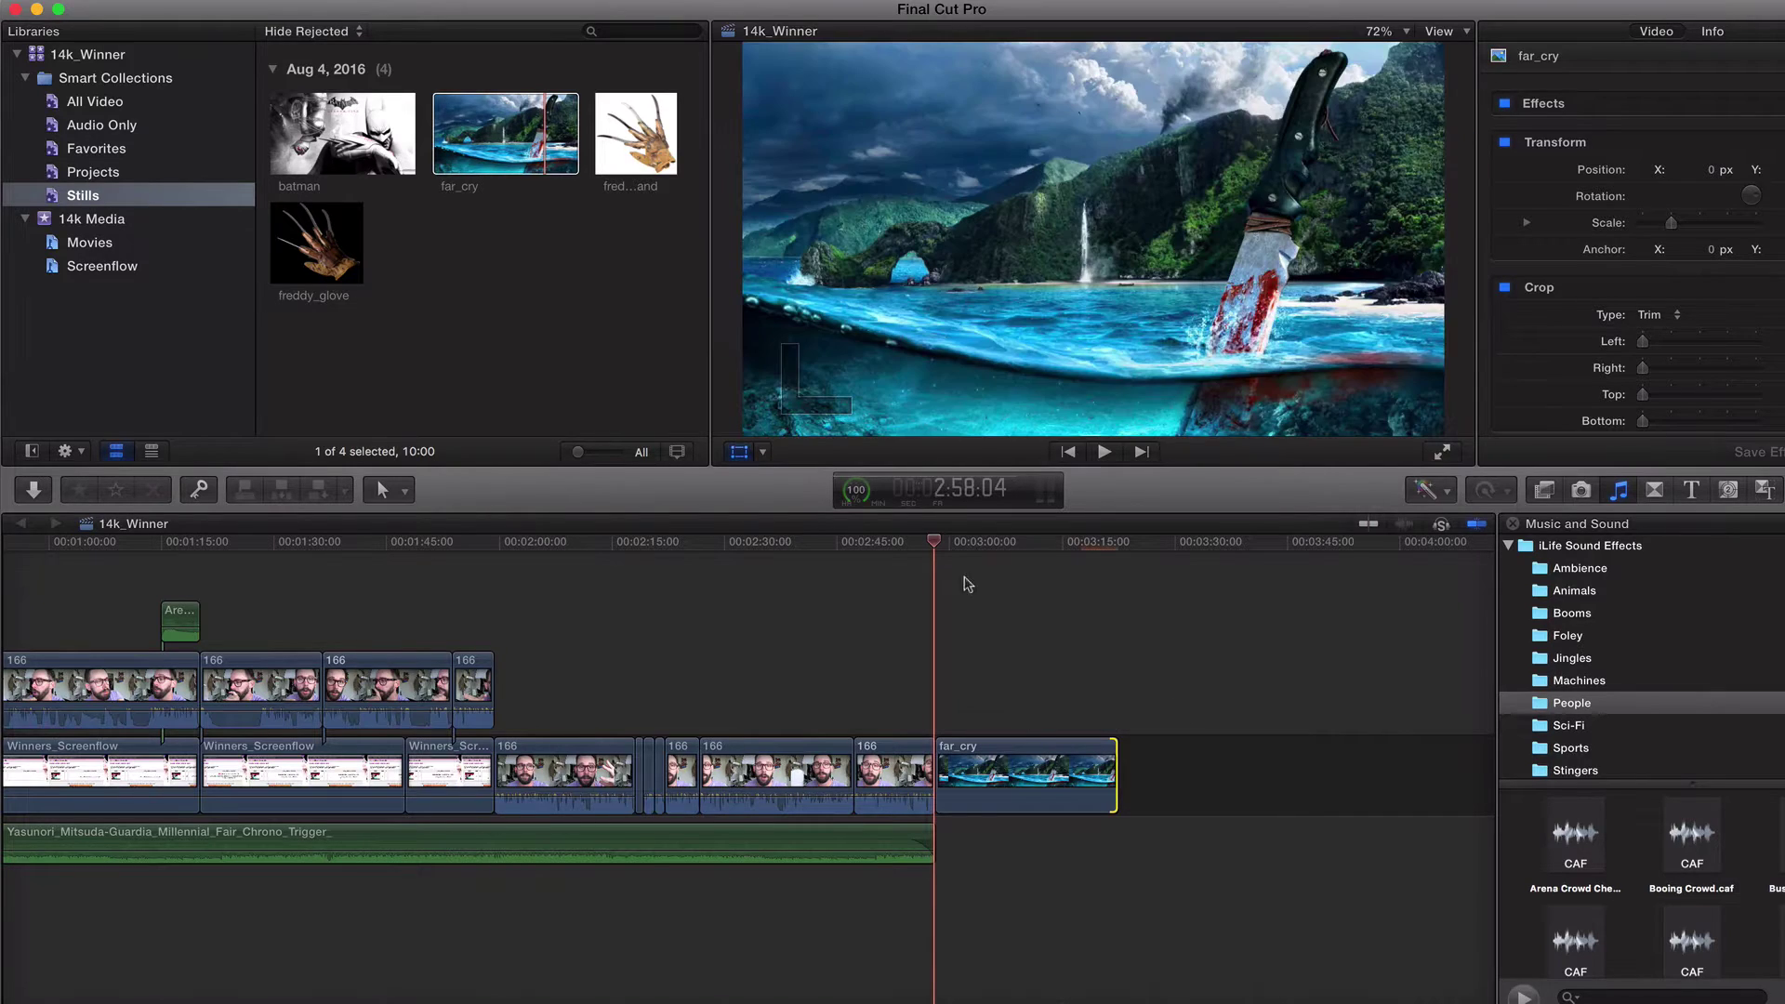
{"action": "mouse_move", "coordinate": [935, 543]}
{"action": "left_mouse_down"}
{"action": "mouse_move", "coordinate": [1067, 553]}
{"action": "mouse_move", "coordinate": [937, 549]}
{"action": "left_mouse_up"}
Step: Lift the last 166 webcam clip above the far_cry still as a connected clip
{"action": "left_click", "coordinate": [791, 768]}
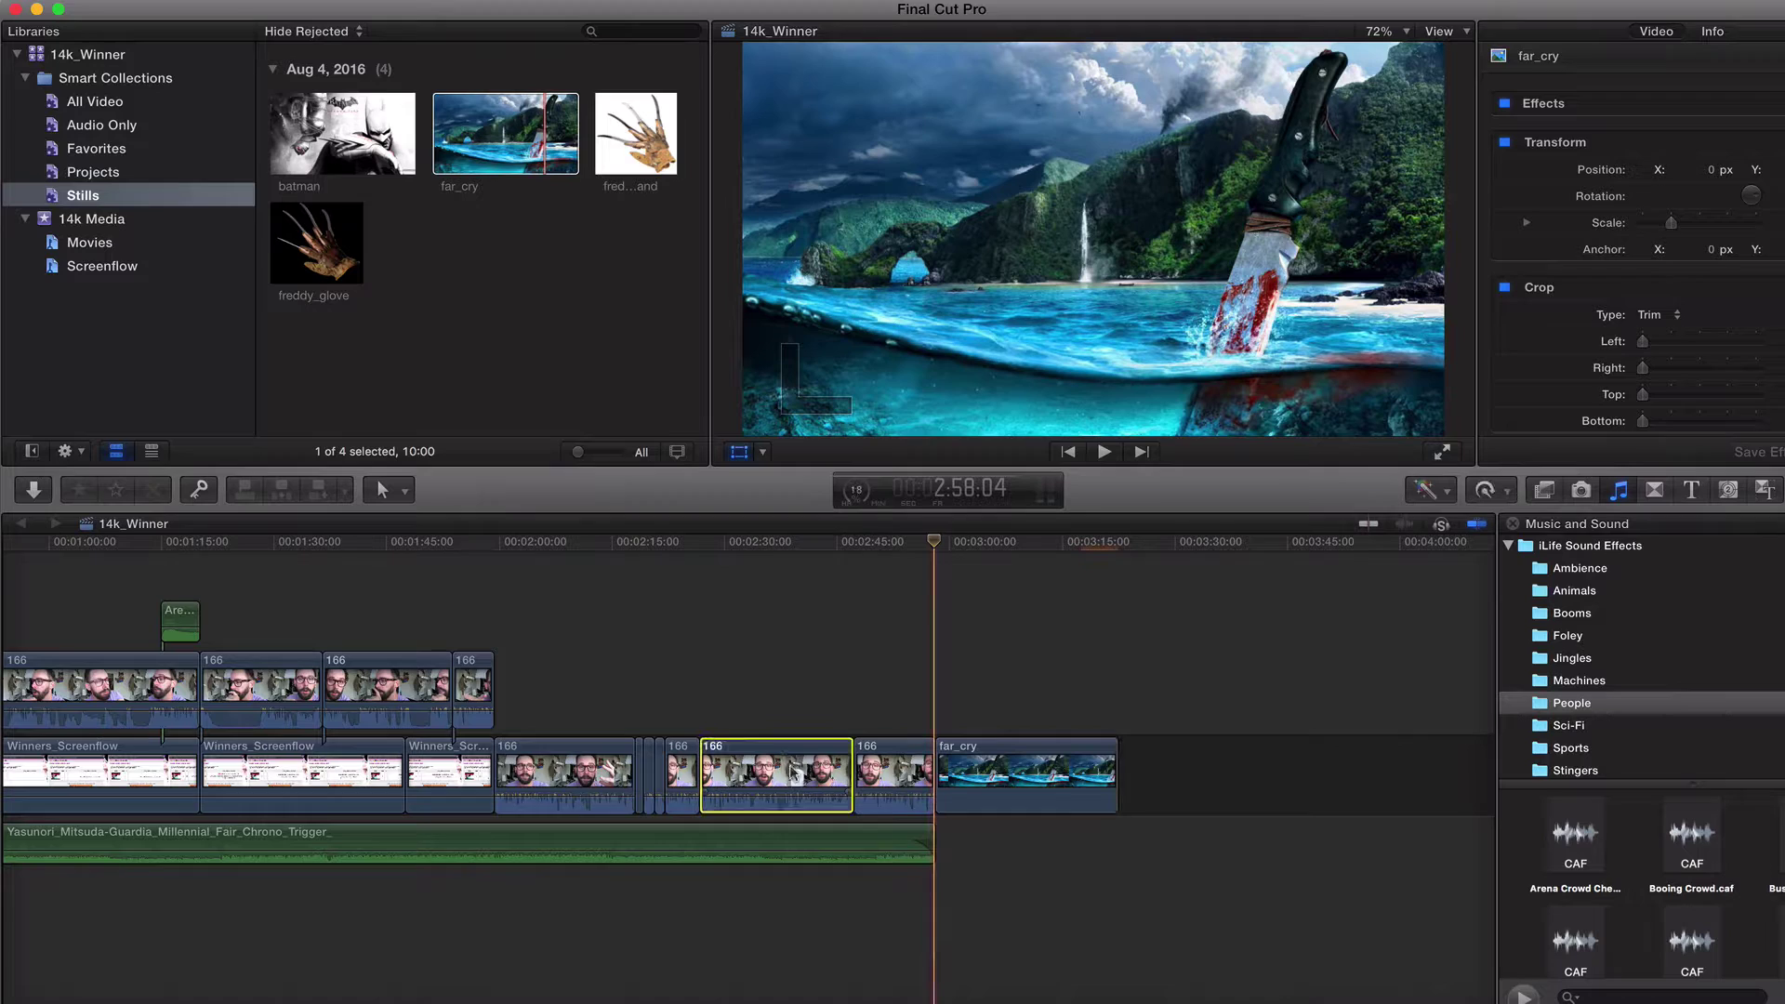
{"action": "left_click", "coordinate": [882, 765]}
{"action": "left_click_drag", "start_coordinate": [883, 768], "coordinate": [890, 689]}
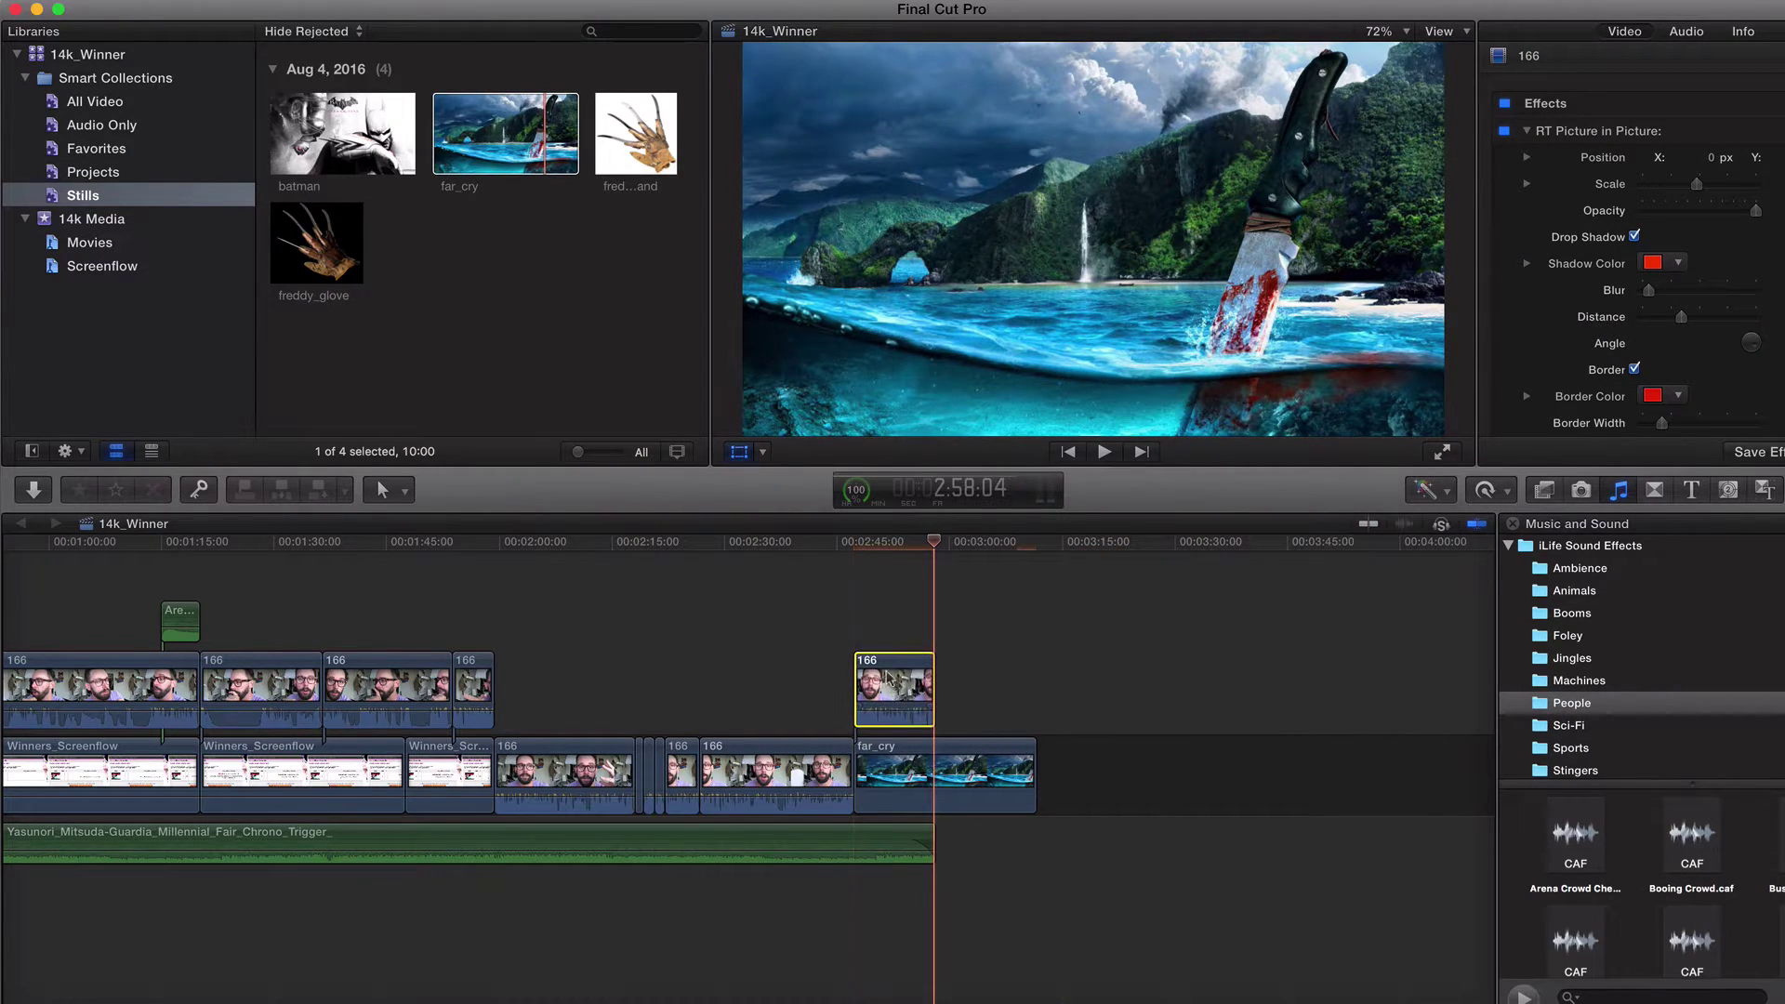
{"action": "left_click_drag", "start_coordinate": [935, 541], "coordinate": [880, 542]}
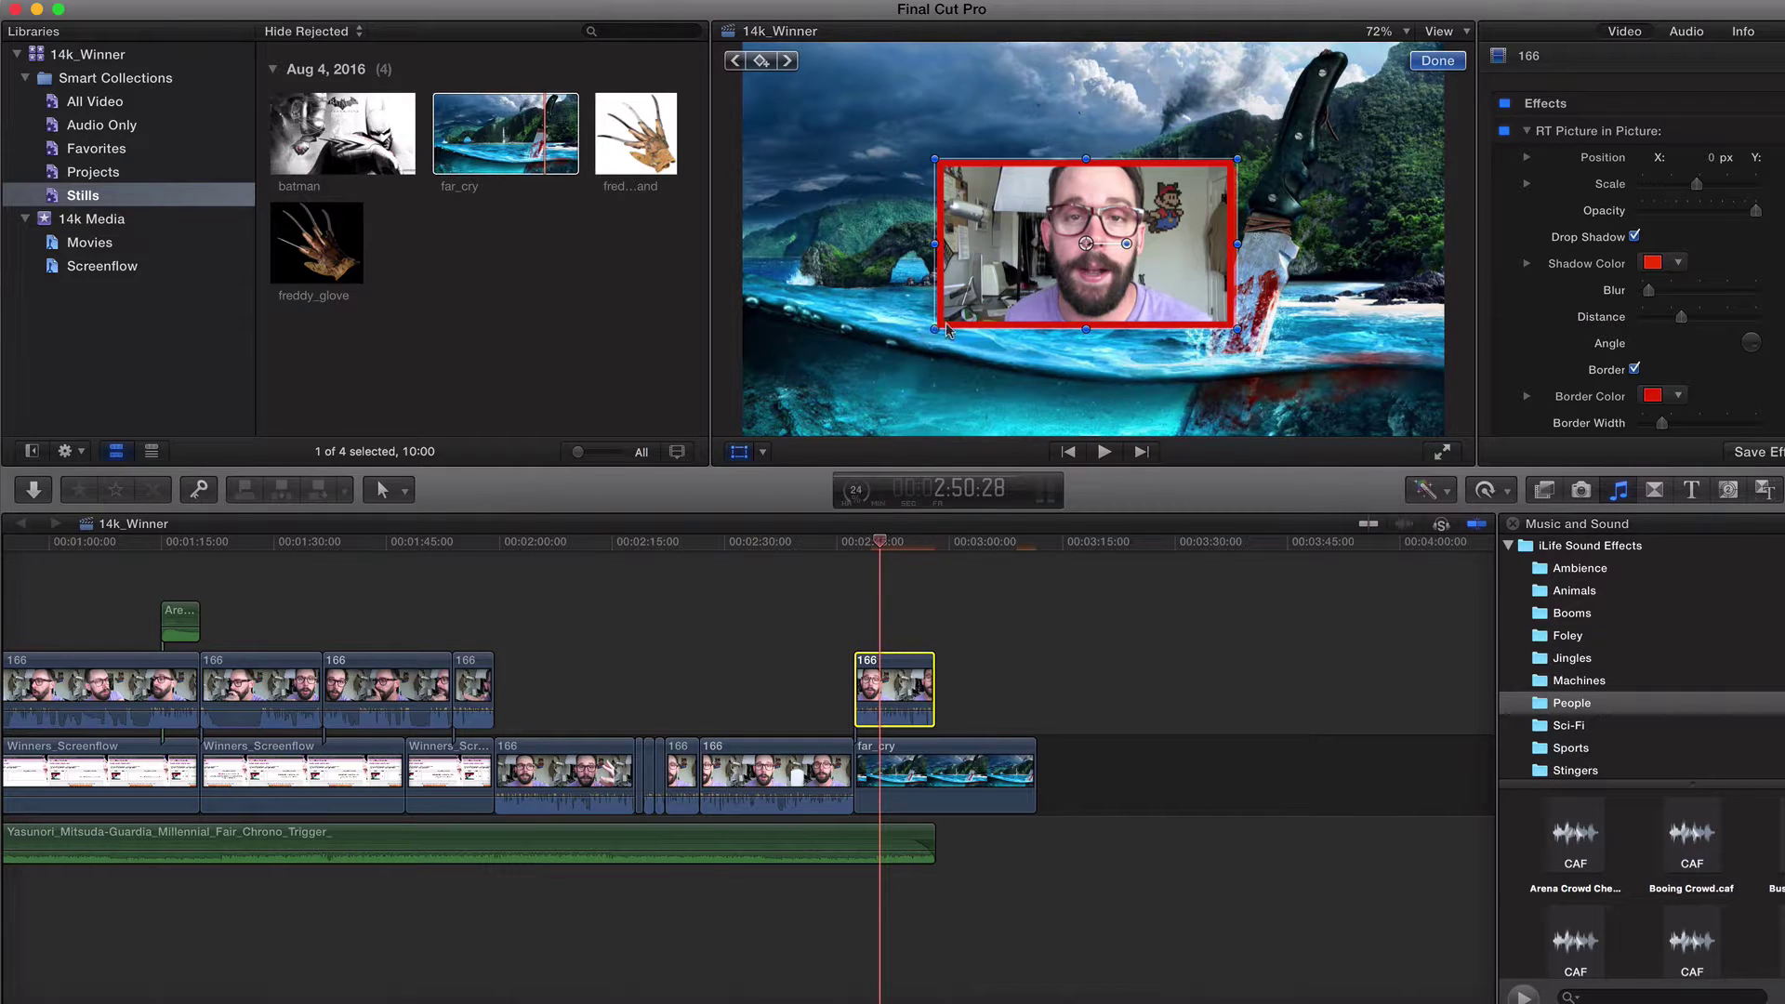
Step: Scale the webcam overlay up in the viewer to nearly fill the frame and confirm with Done
{"action": "left_click_drag", "start_coordinate": [934, 329], "coordinate": [920, 336]}
{"action": "left_click", "coordinate": [907, 692]}
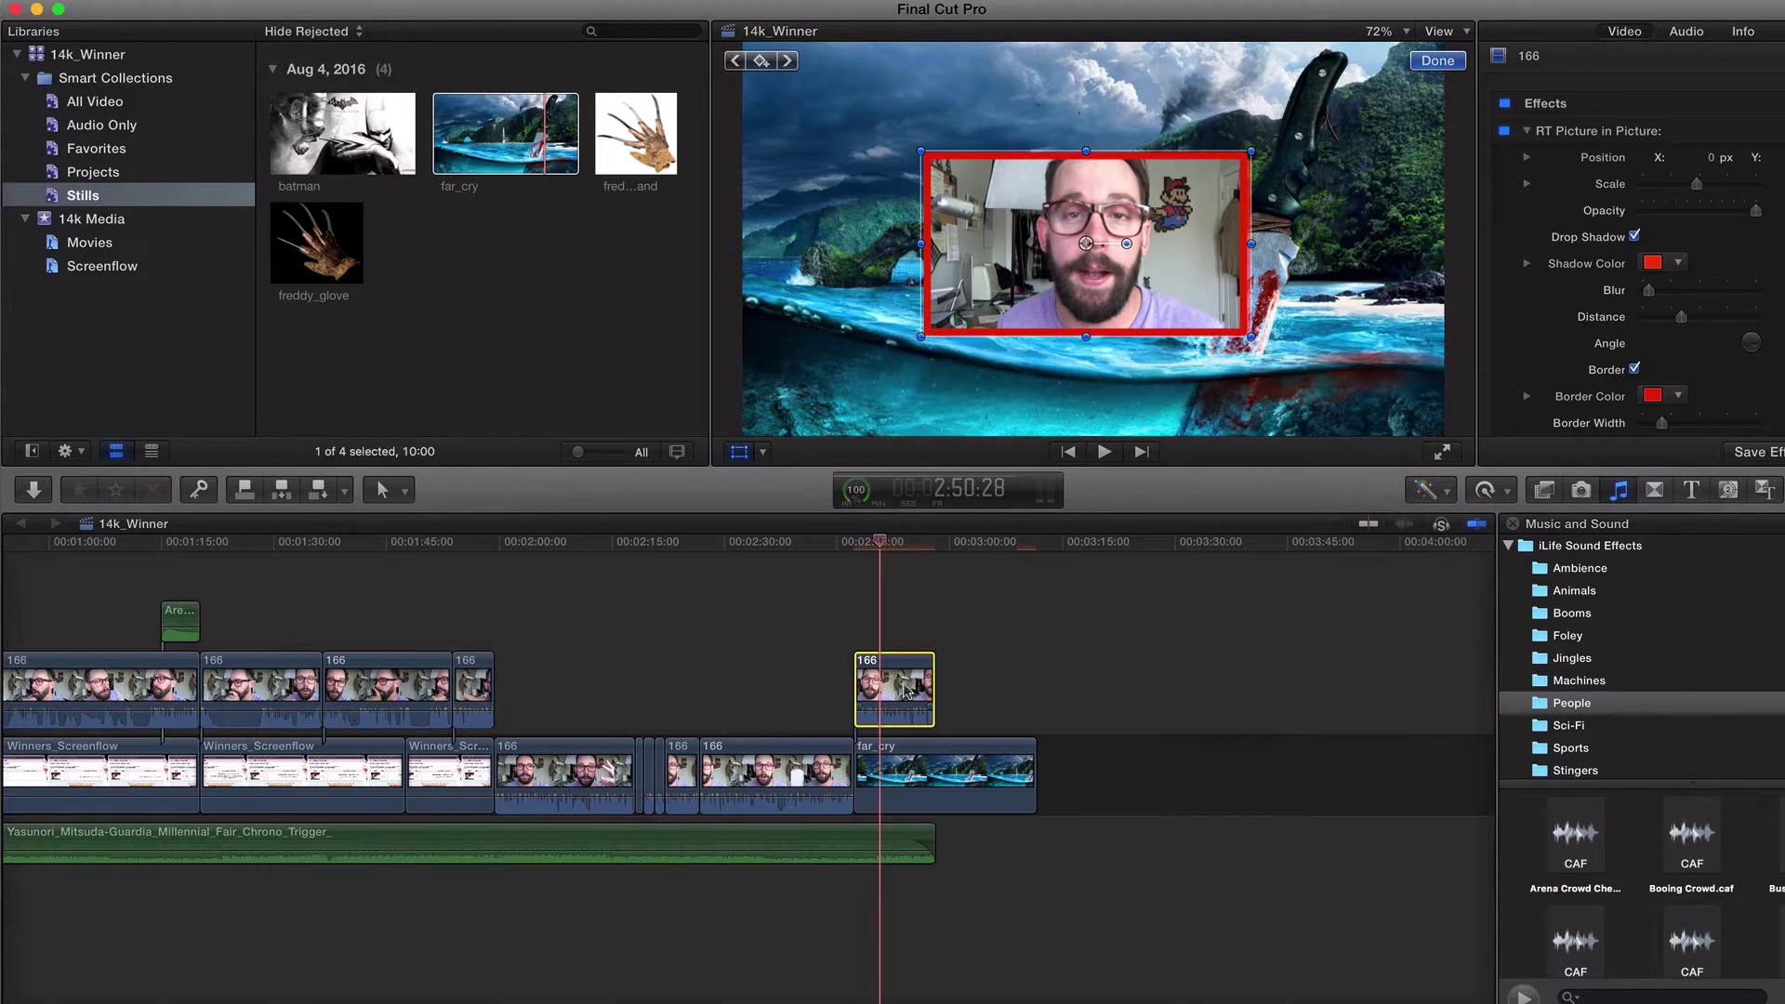
{"action": "left_click_drag", "start_coordinate": [920, 337], "coordinate": [707, 424]}
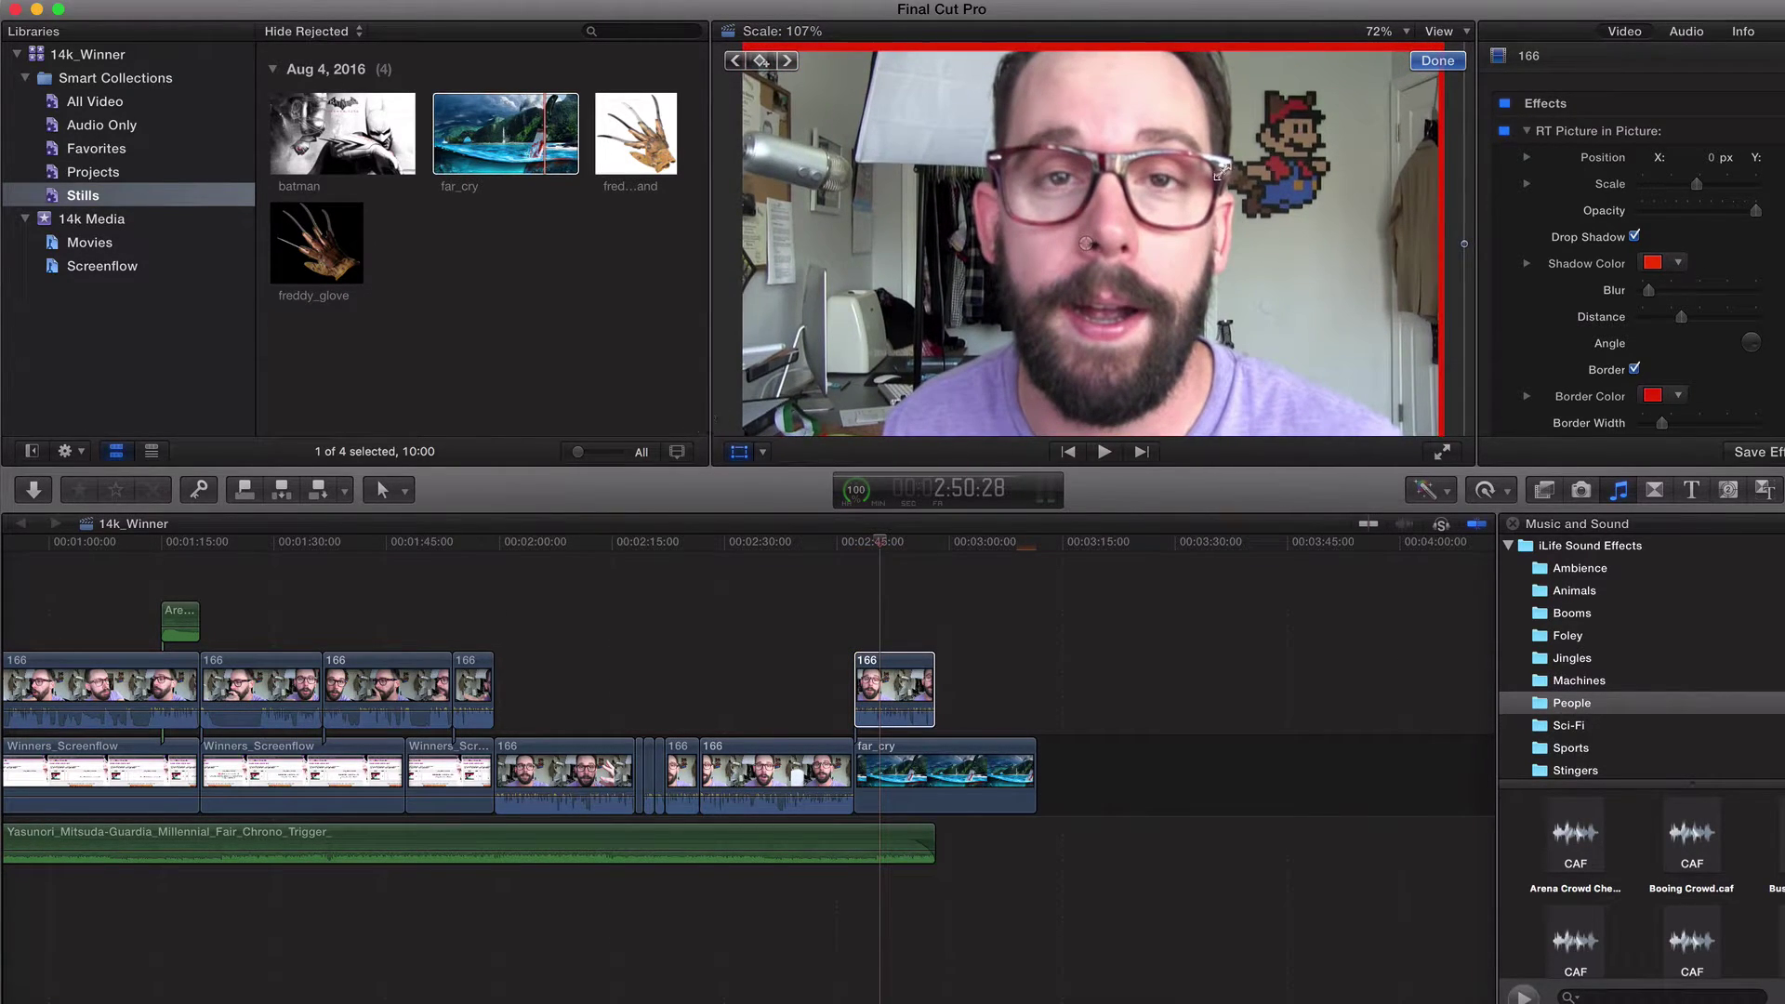
{"action": "left_click_drag", "start_coordinate": [1221, 172], "coordinate": [1224, 170]}
{"action": "left_click", "coordinate": [1435, 61]}
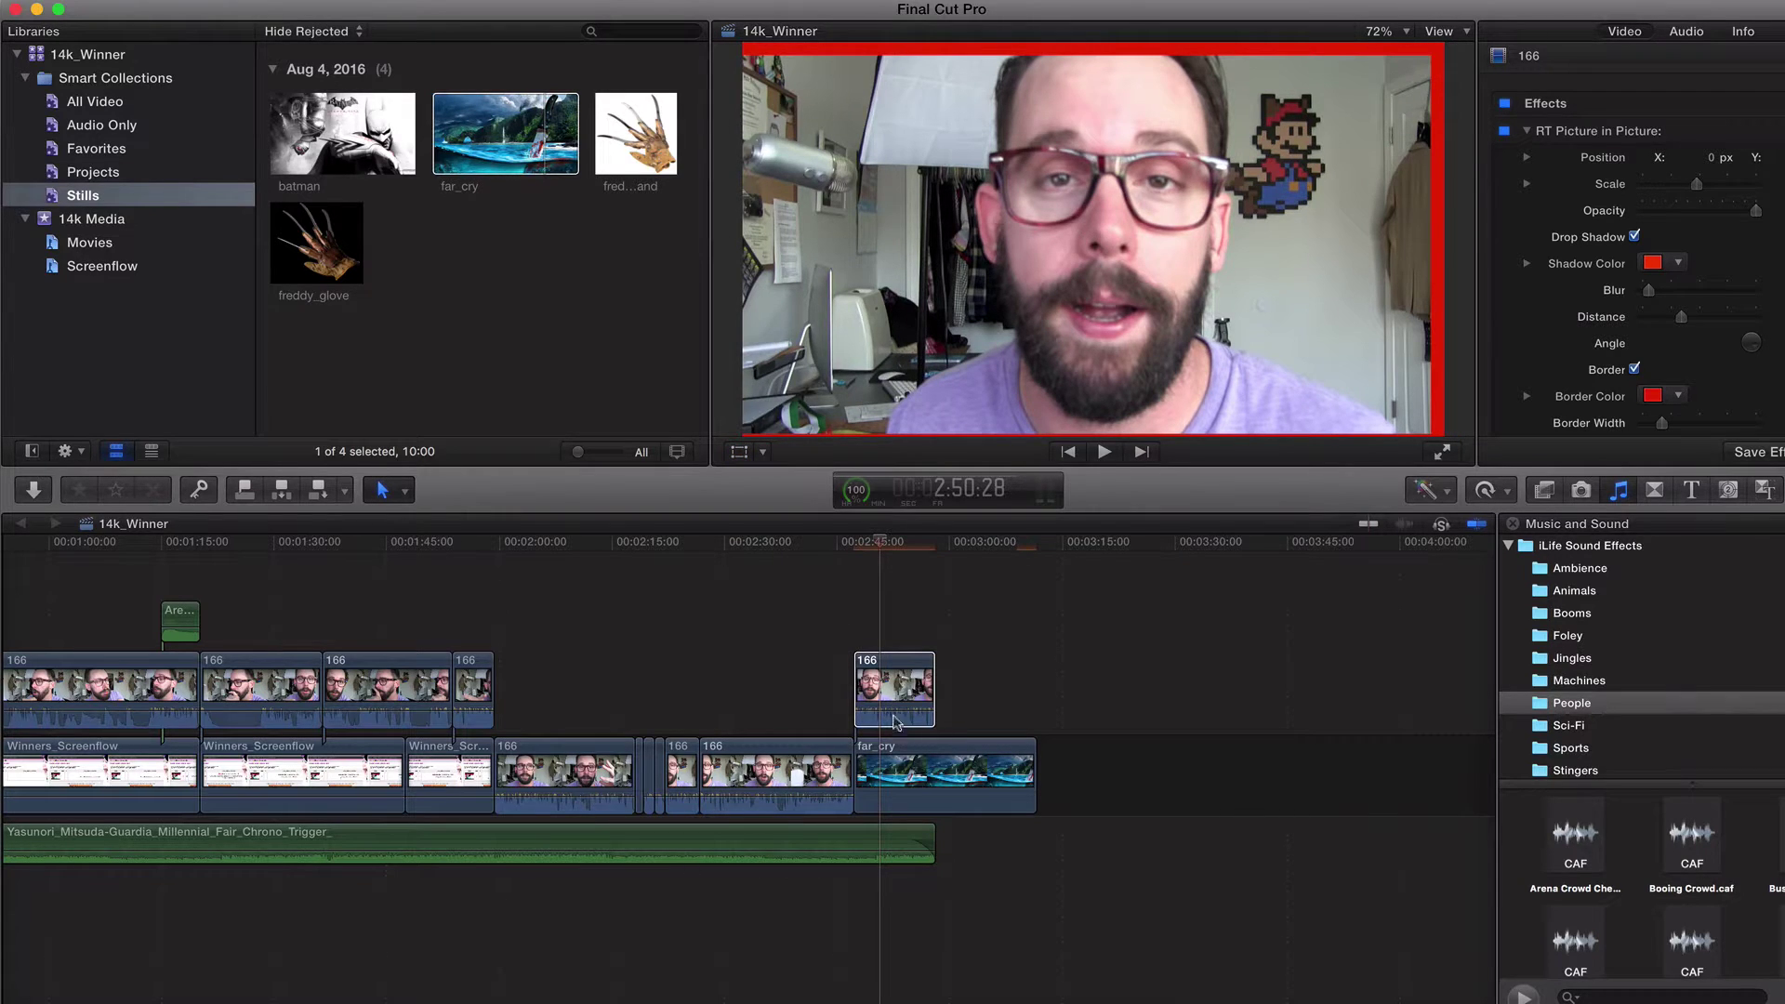
{"action": "left_click", "coordinate": [886, 683]}
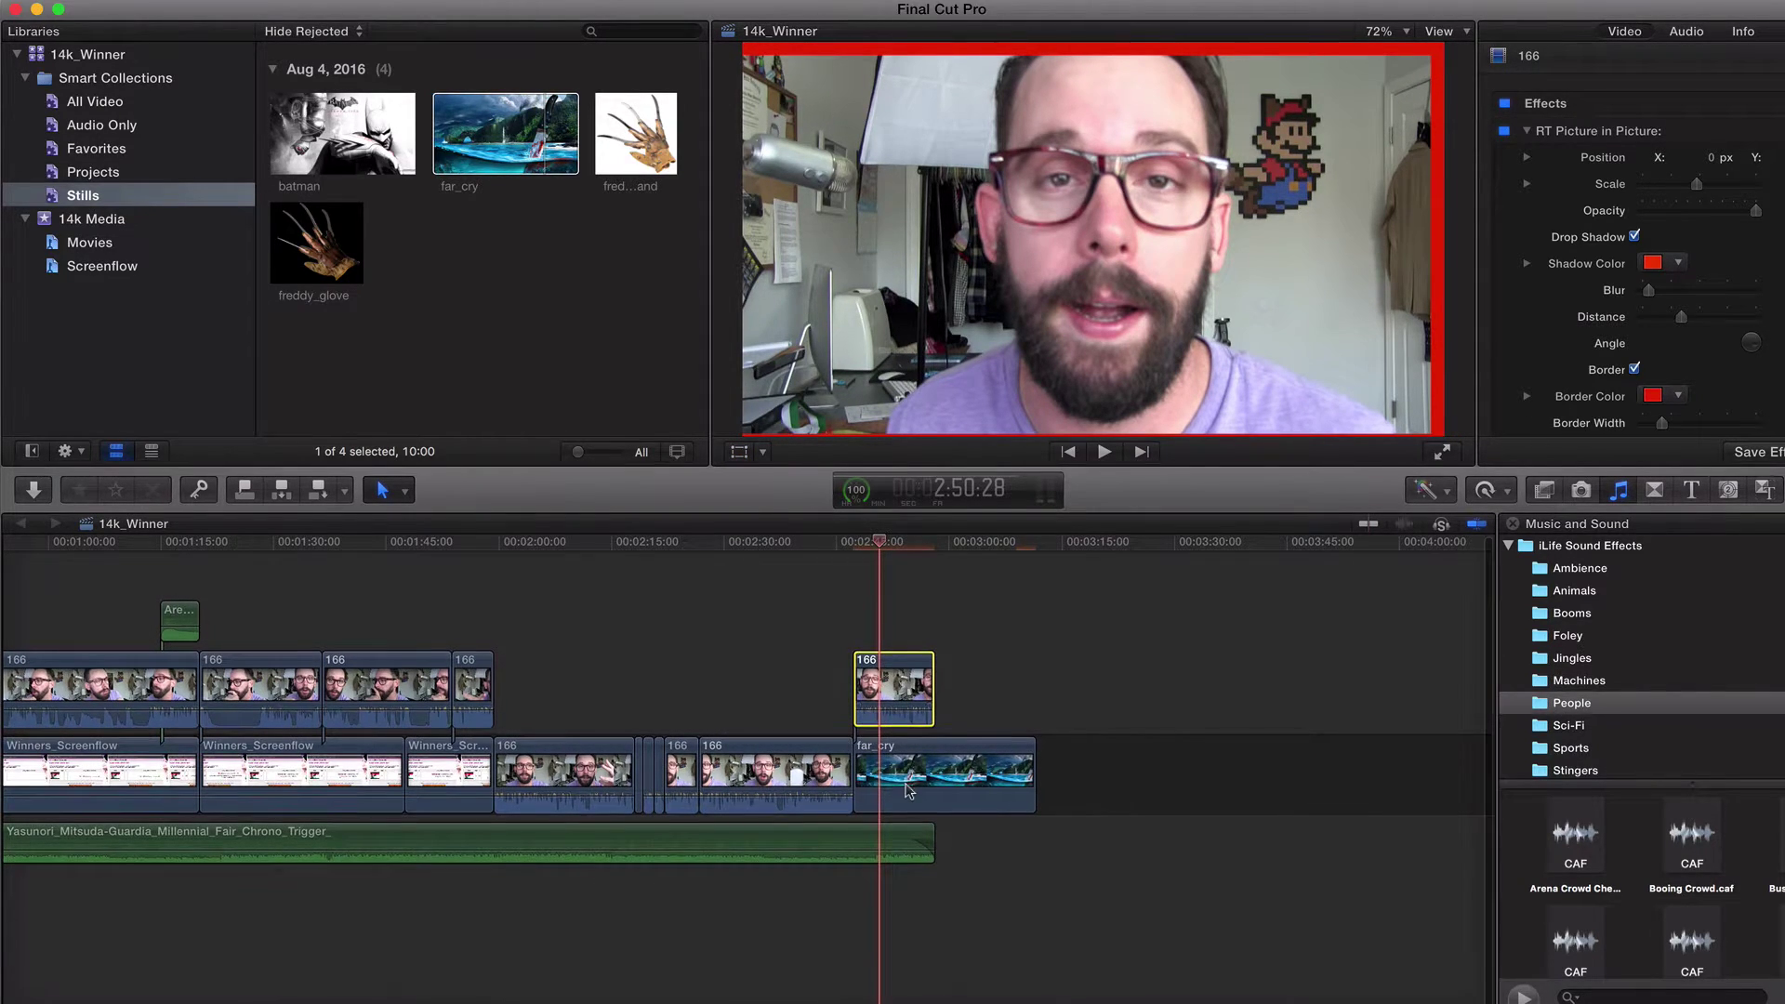
{"action": "scroll", "coordinate": [902, 781], "scroll_direction": "left", "scroll_amount": 1}
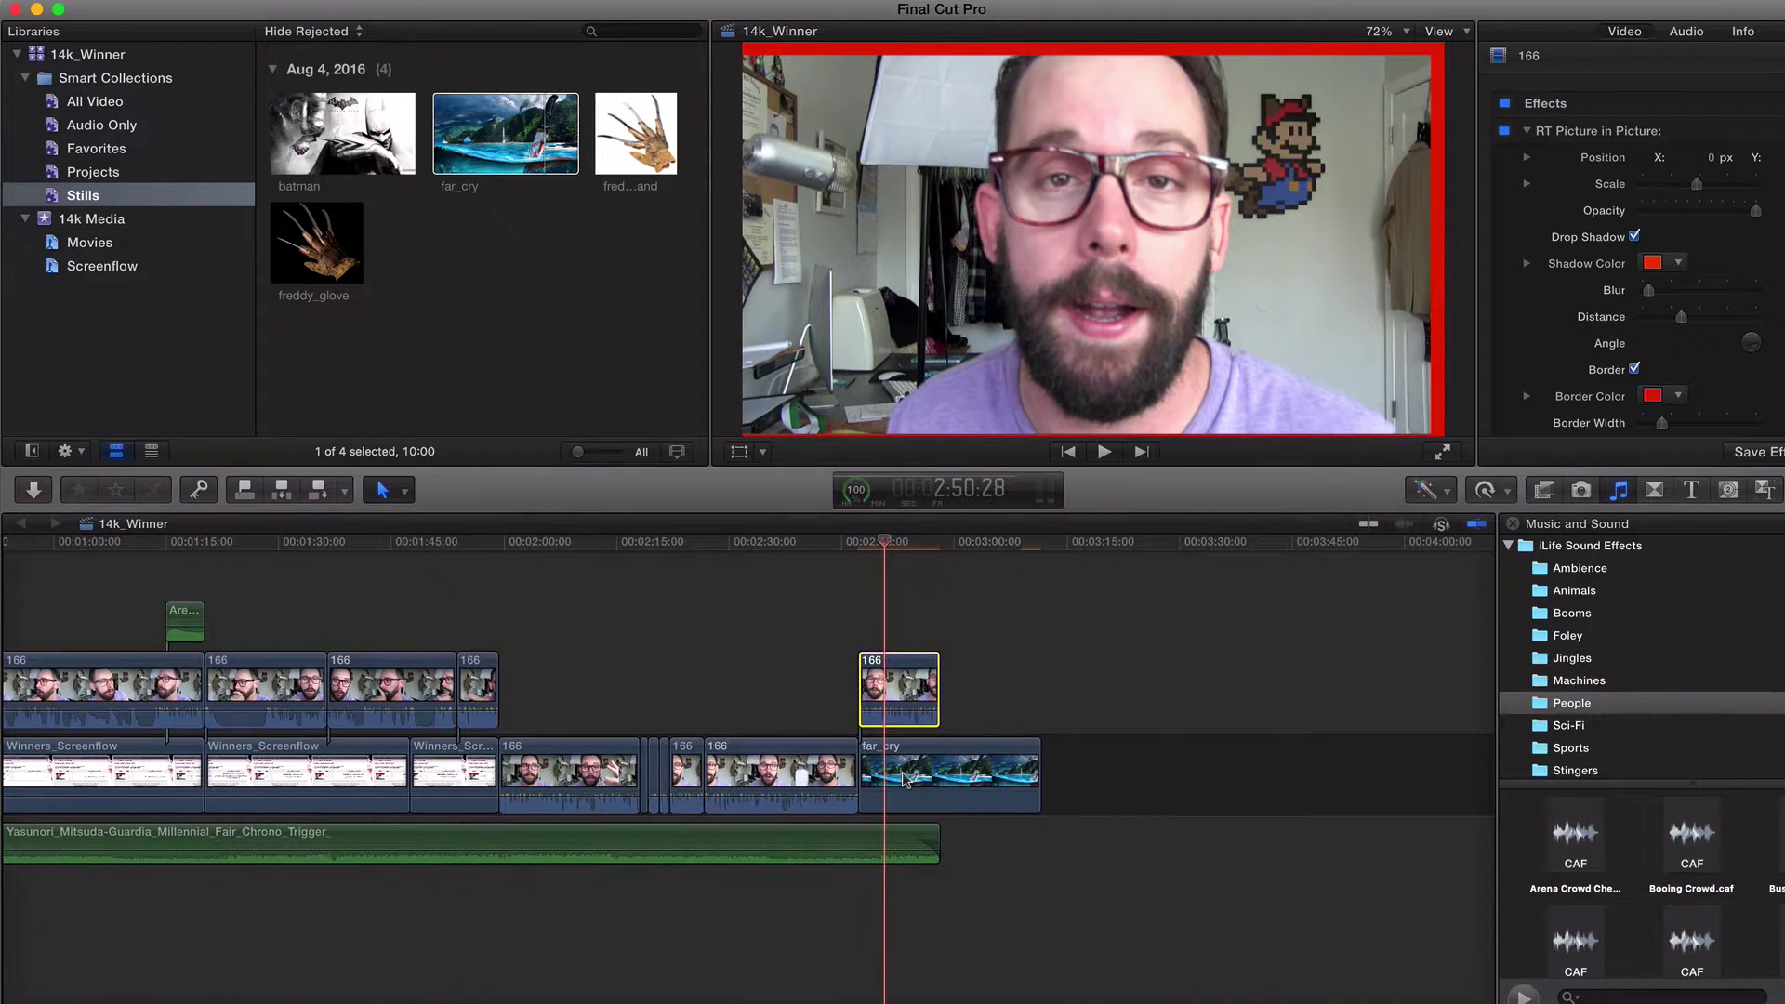
Step: Enable Transform handles and shrink the webcam overlay into a small inset near the top centre
{"action": "left_click", "coordinate": [764, 452]}
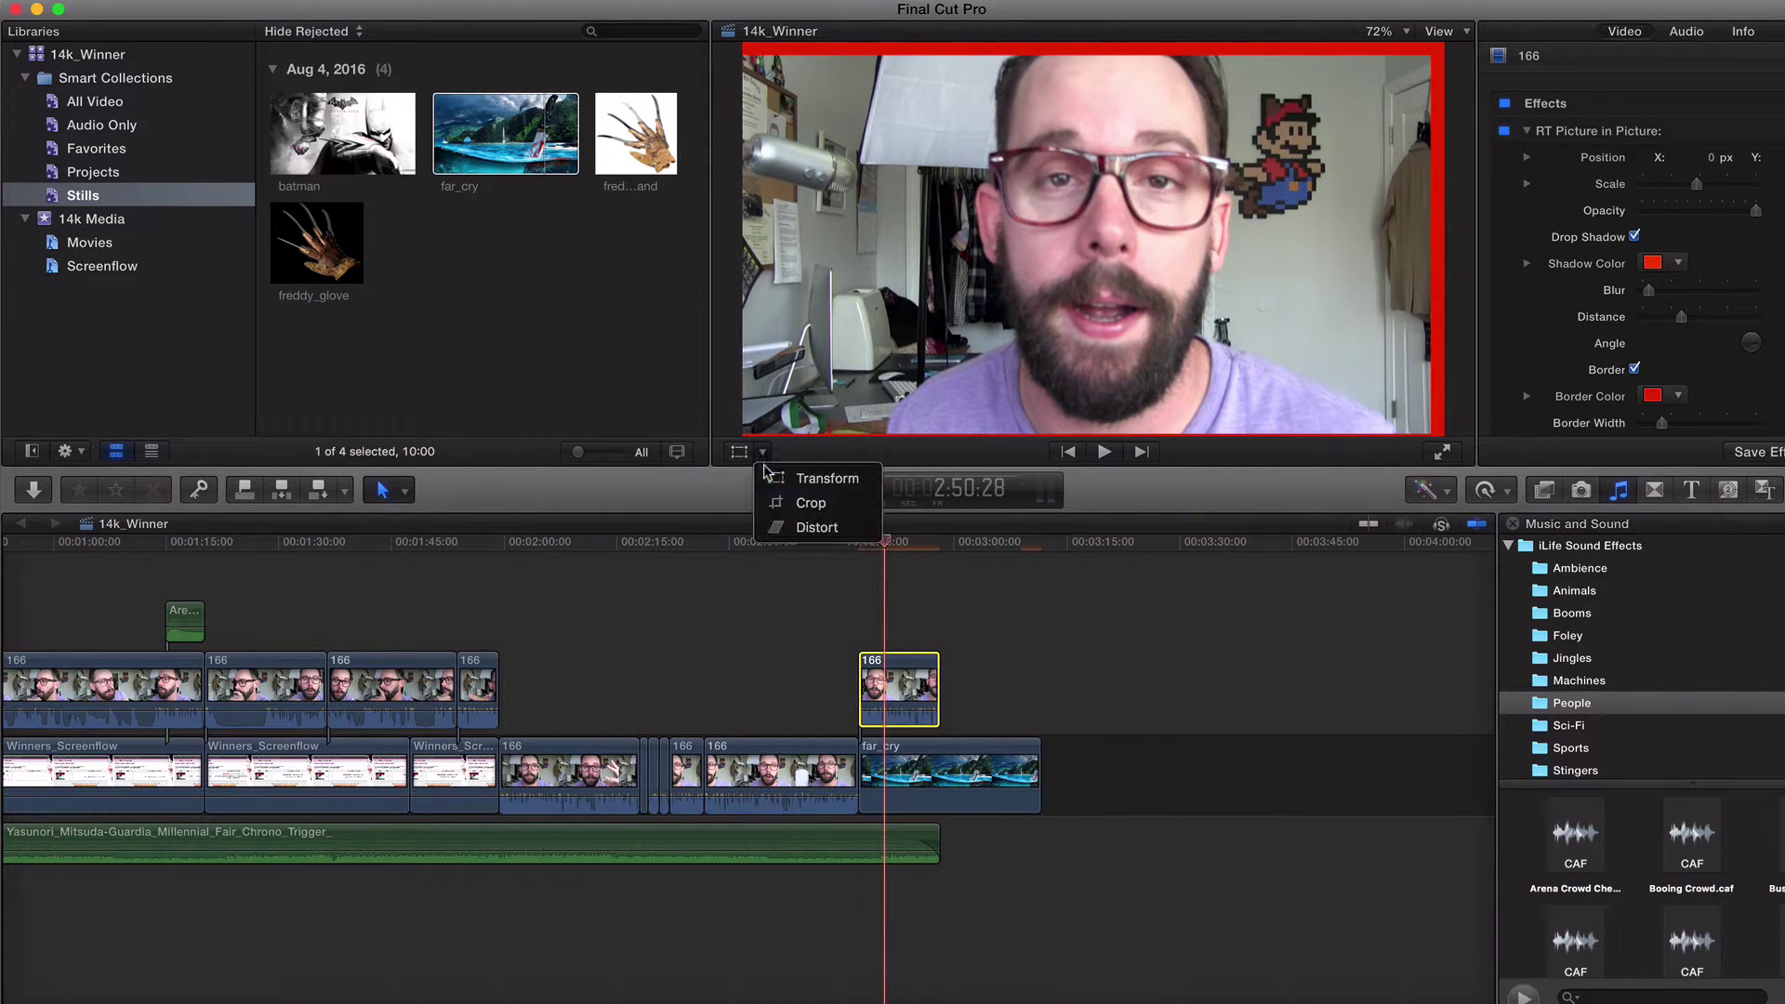
{"action": "left_click", "coordinate": [781, 478]}
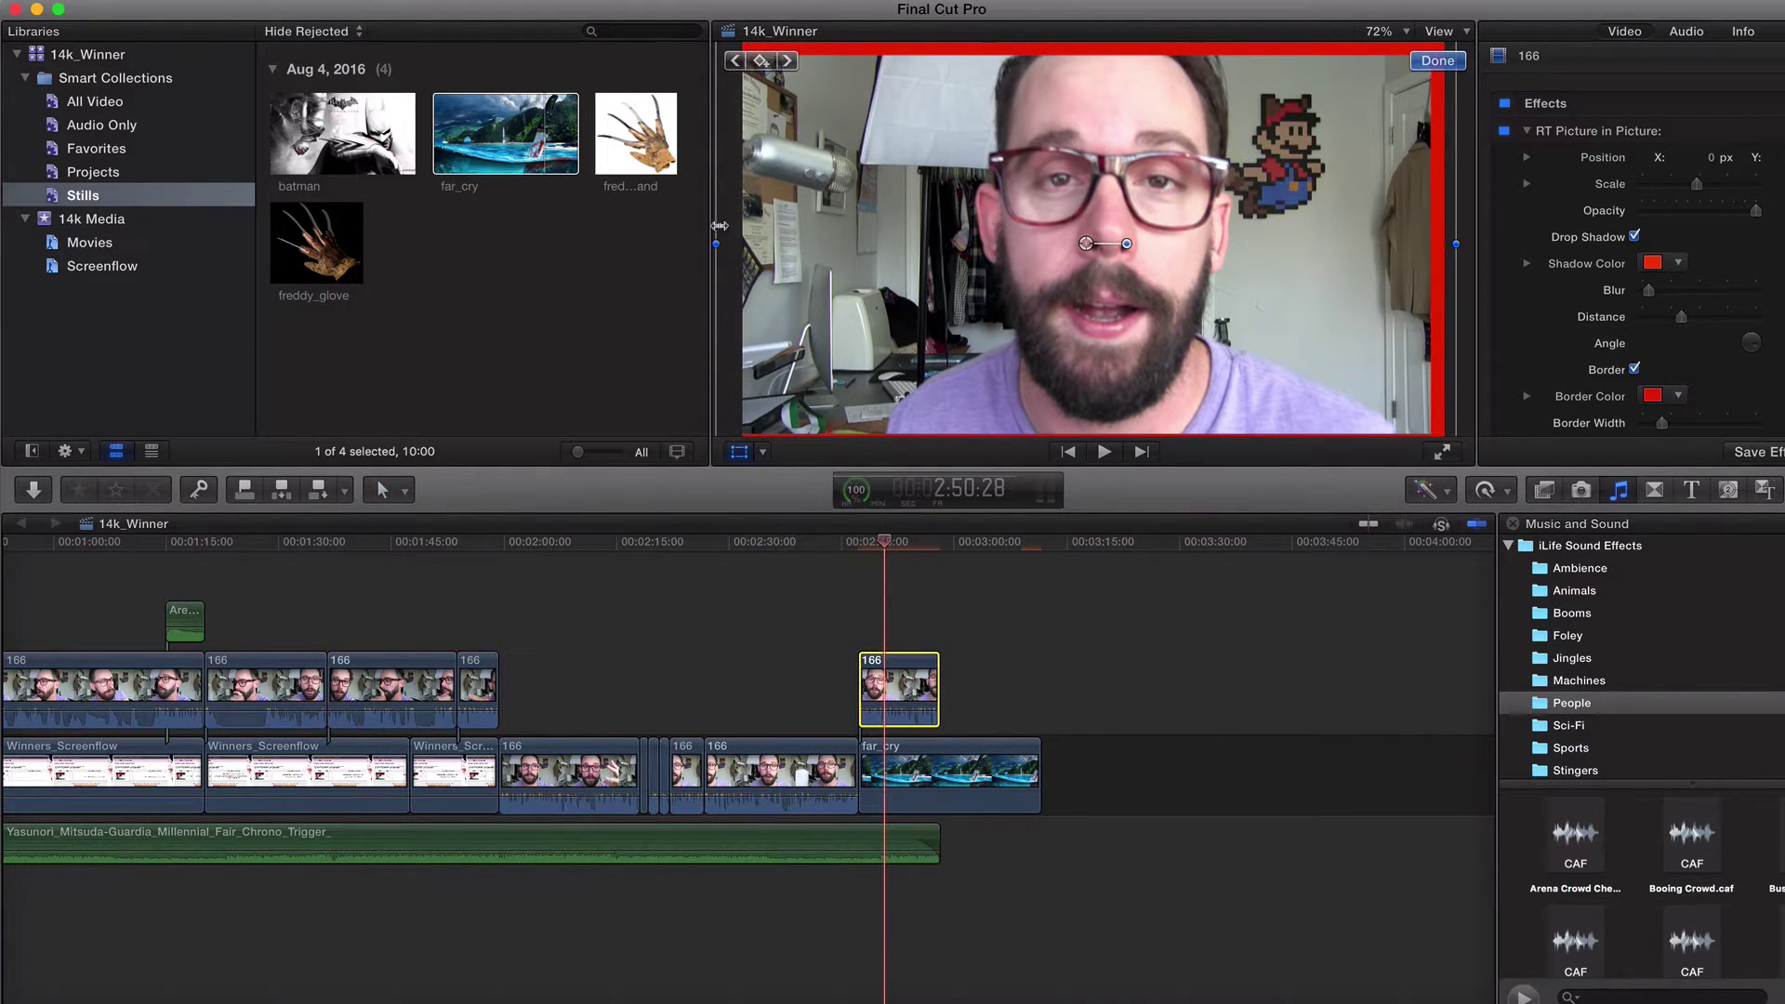
{"action": "left_click_drag", "start_coordinate": [719, 241], "coordinate": [784, 249]}
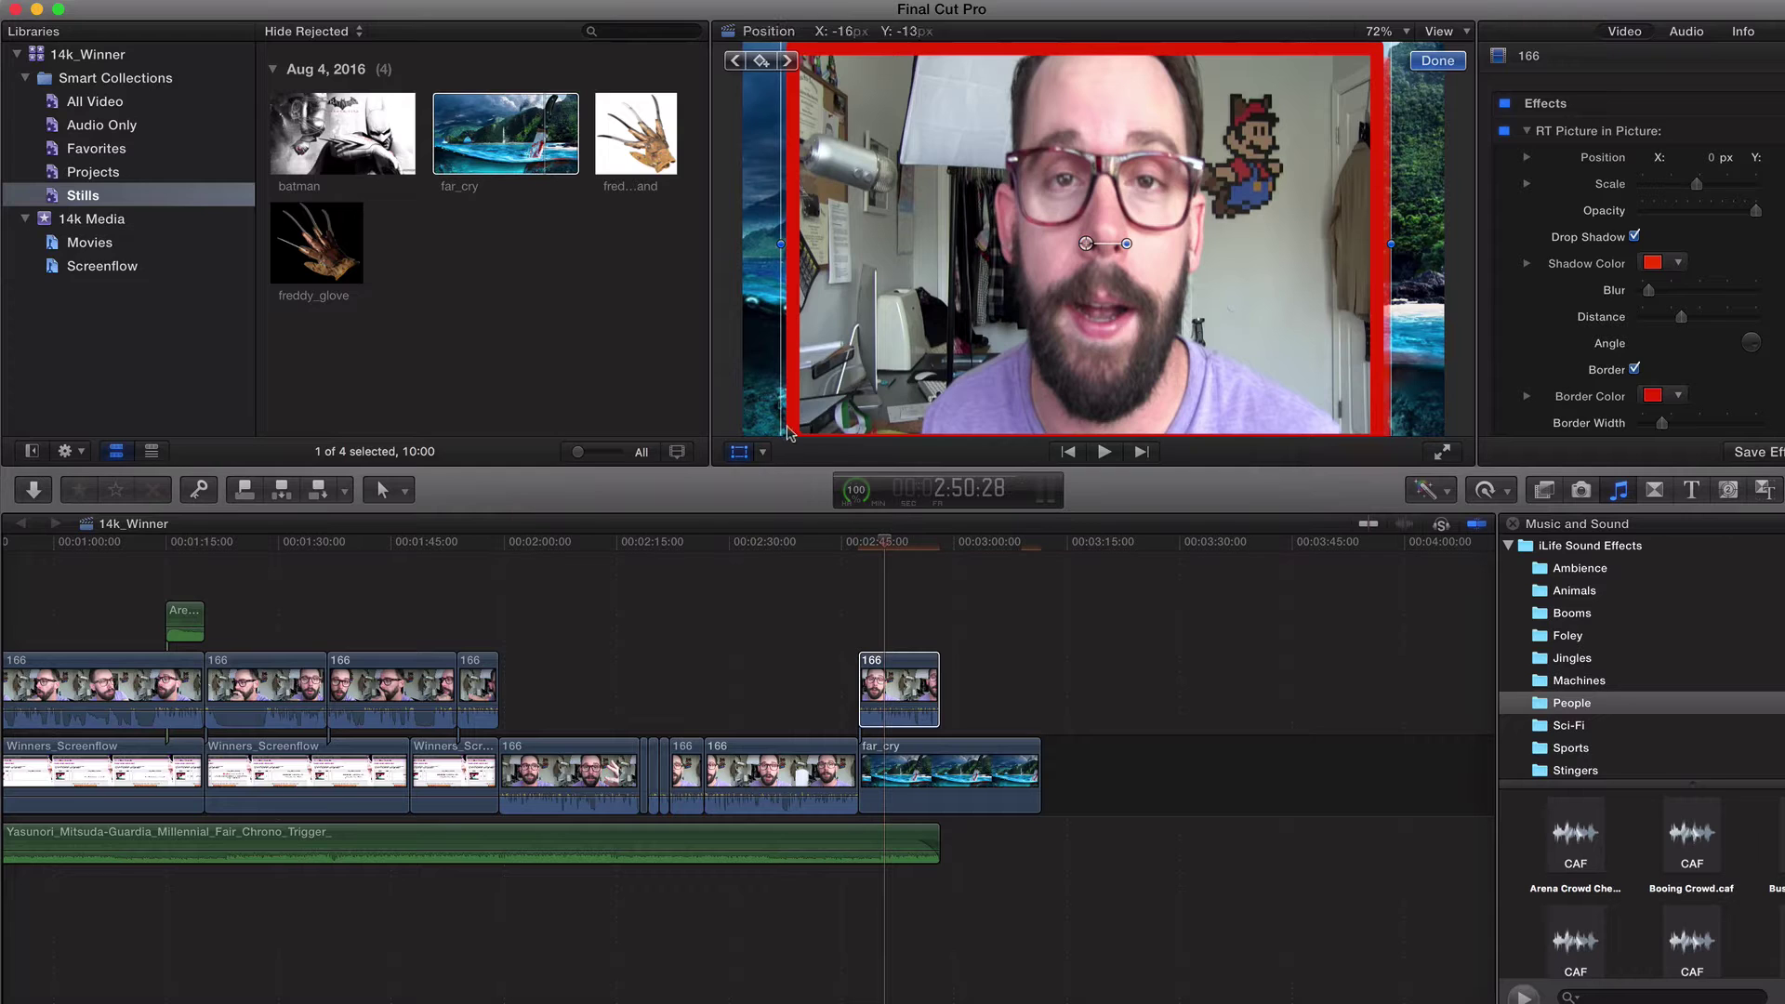
{"action": "left_click_drag", "start_coordinate": [782, 434], "coordinate": [972, 330]}
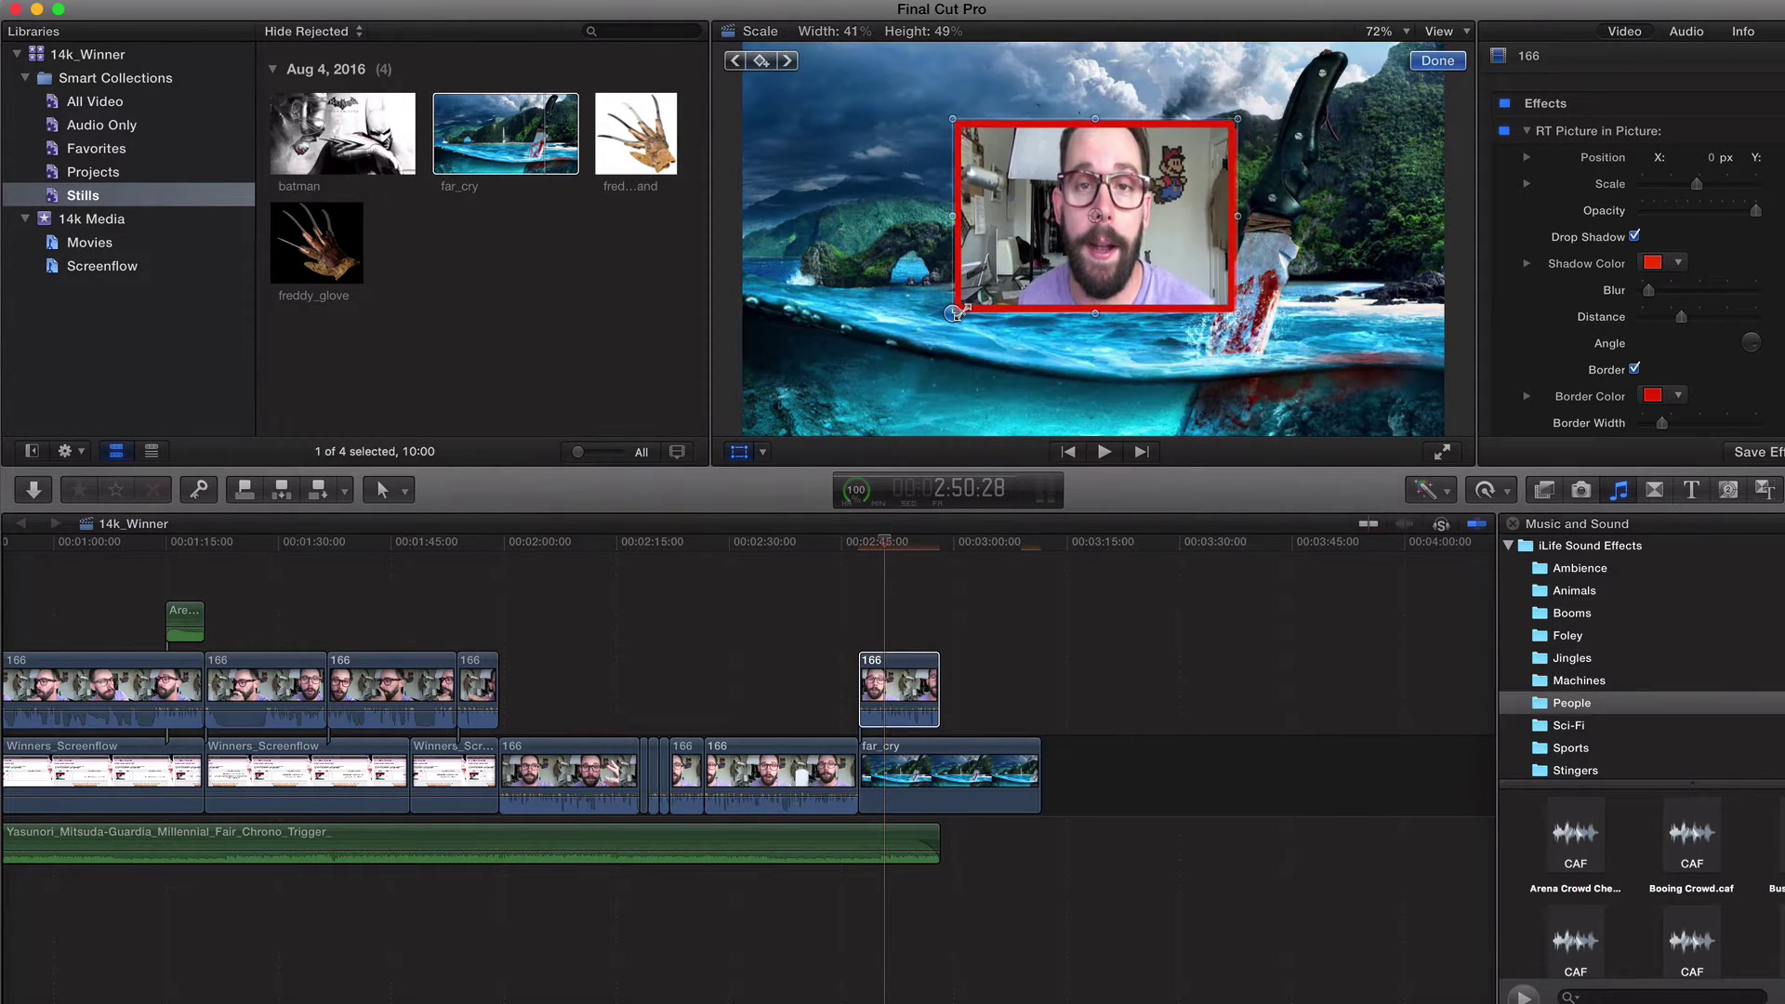
{"action": "left_click_drag", "start_coordinate": [1018, 264], "coordinate": [1002, 258]}
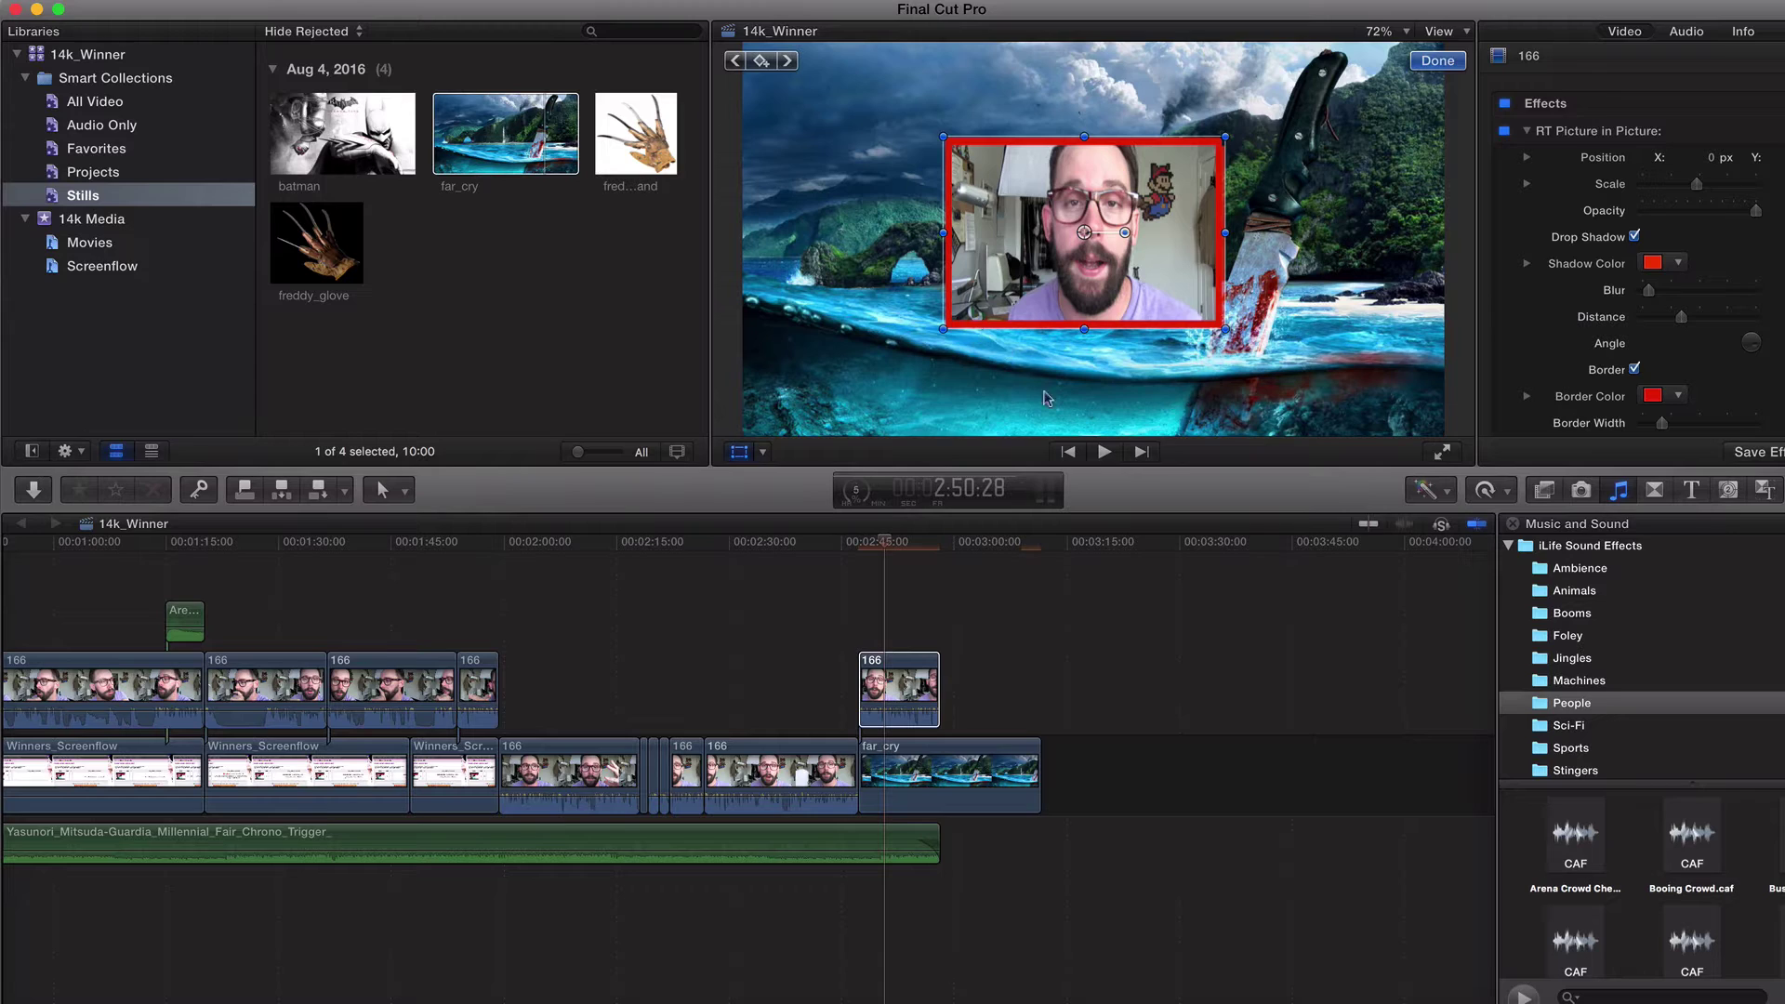
Step: Widen the webcam inset slightly to about 47% and preview it playing
{"action": "left_click", "coordinate": [1102, 452]}
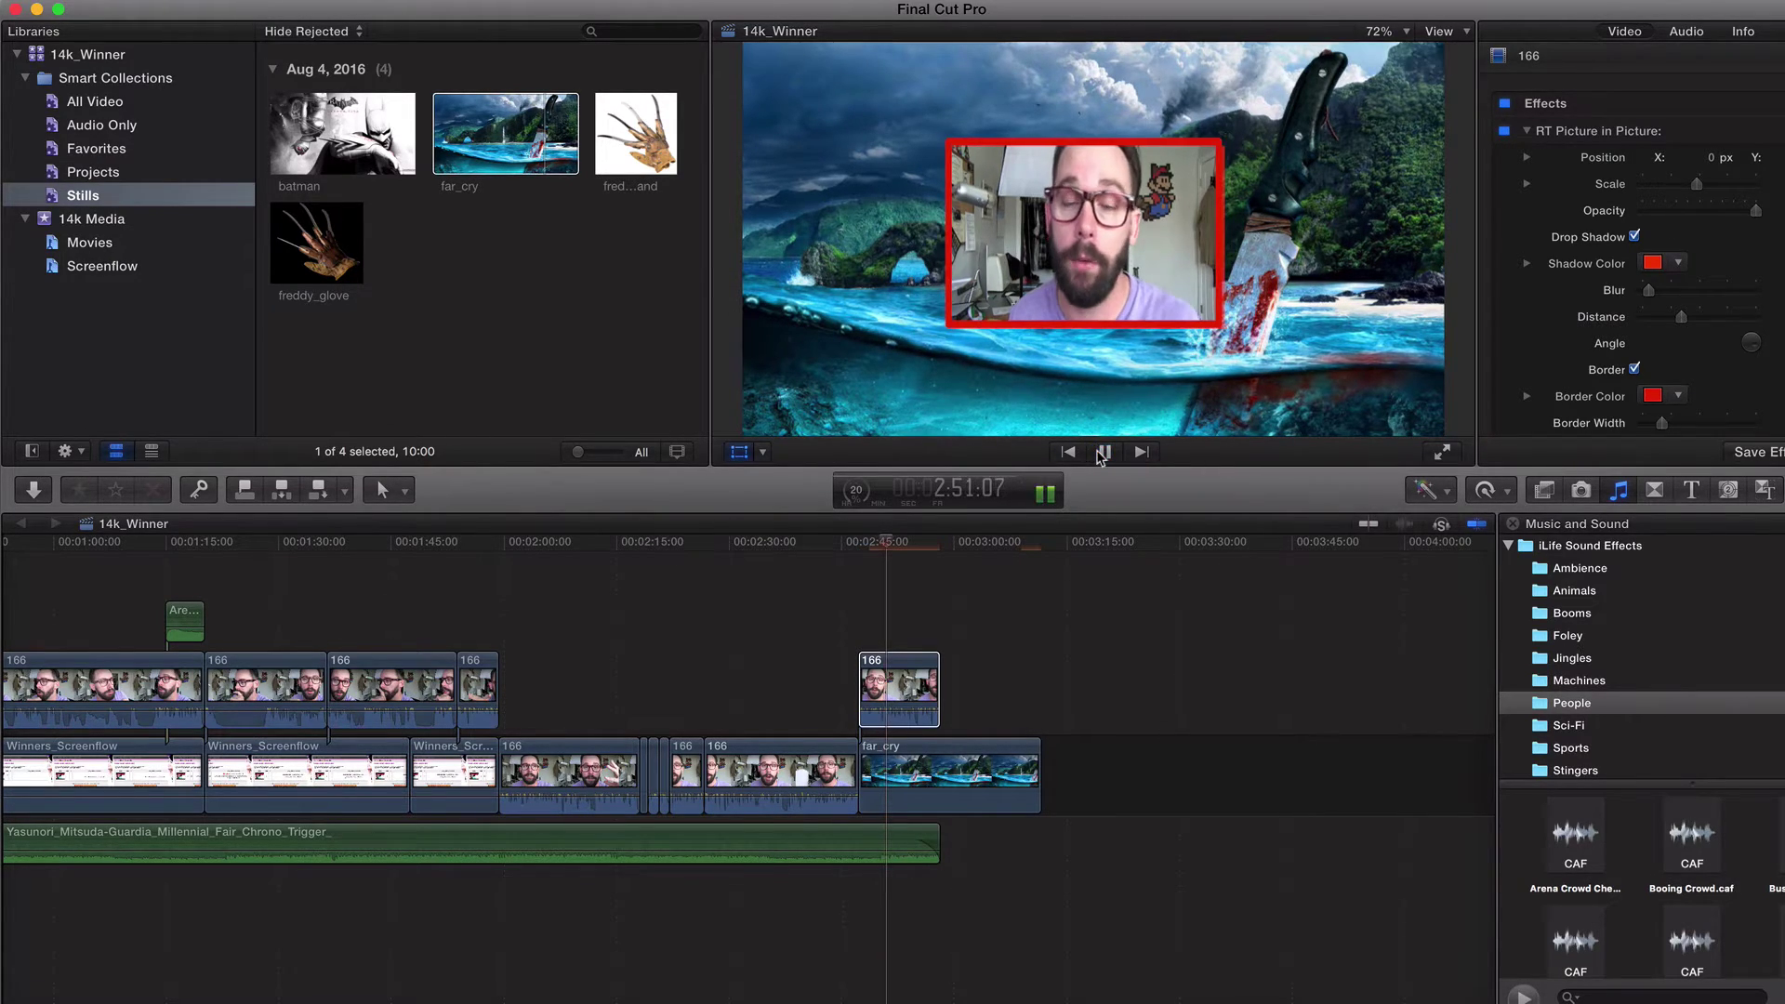
{"action": "left_click_drag", "start_coordinate": [944, 232], "coordinate": [915, 230]}
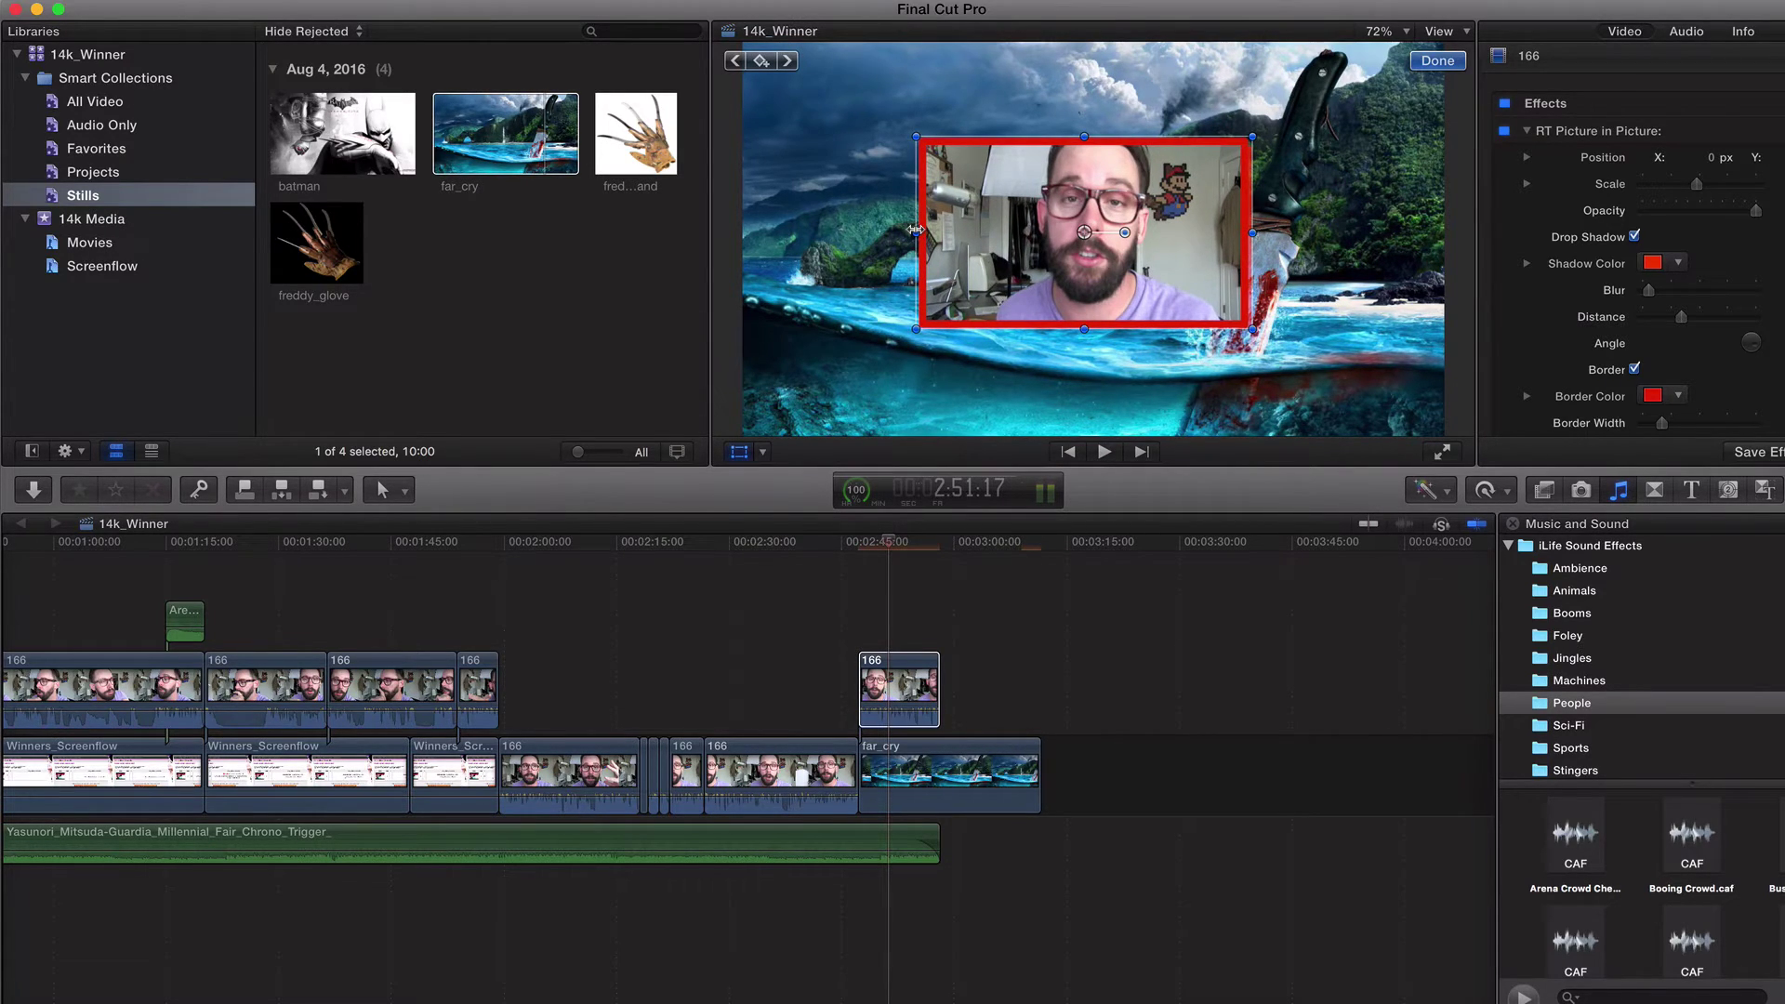
{"action": "left_click", "coordinate": [1105, 453]}
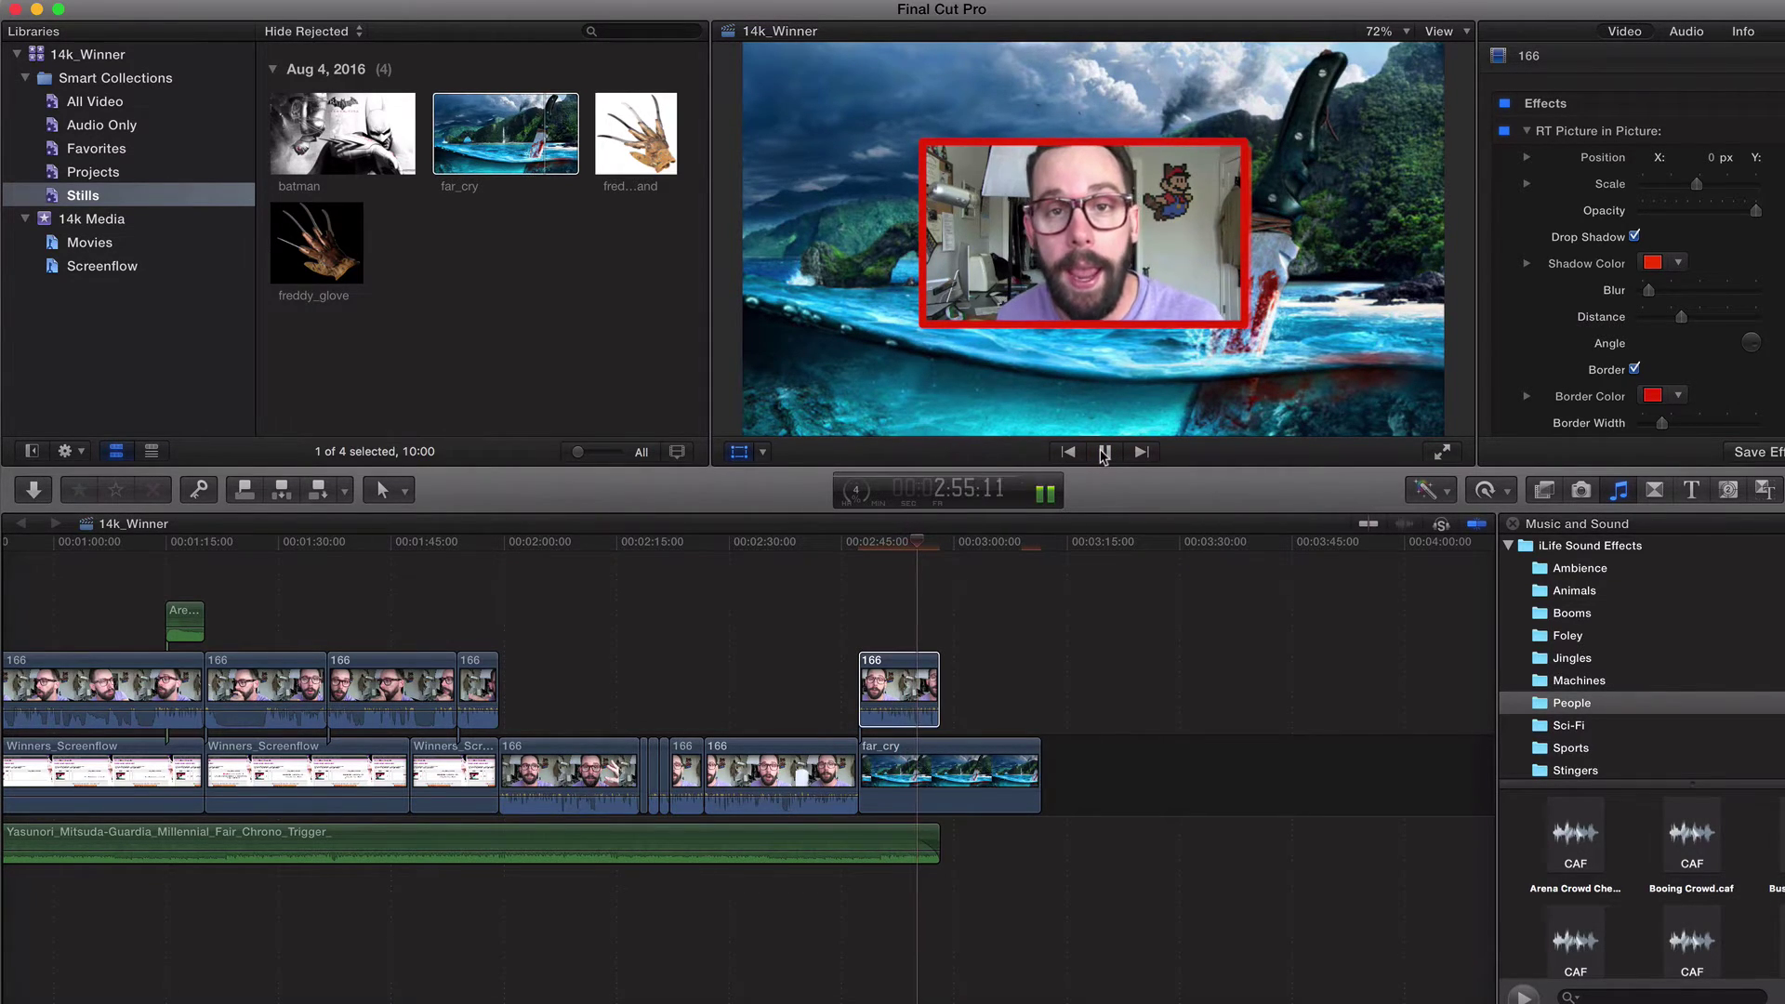
{"action": "left_click", "coordinate": [1105, 453]}
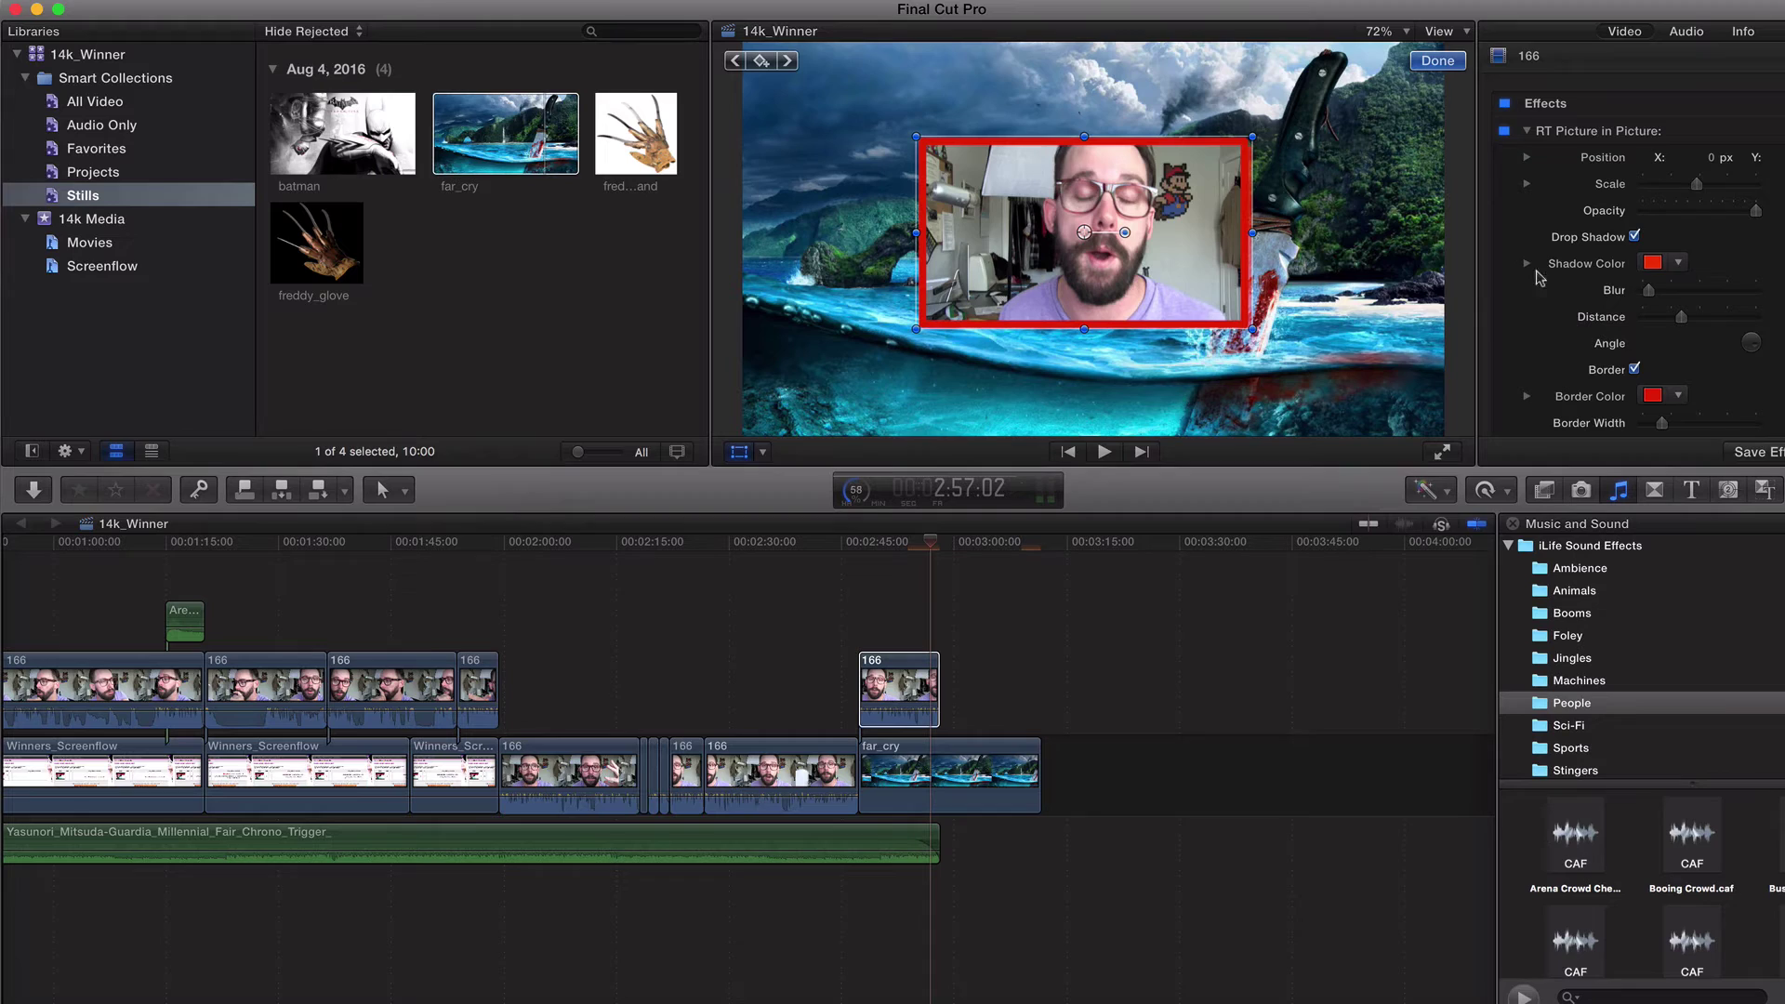
Step: Untick the RT Picture in Picture effect in the Inspector and replay the borderless overlay
{"action": "left_click", "coordinate": [1504, 131]}
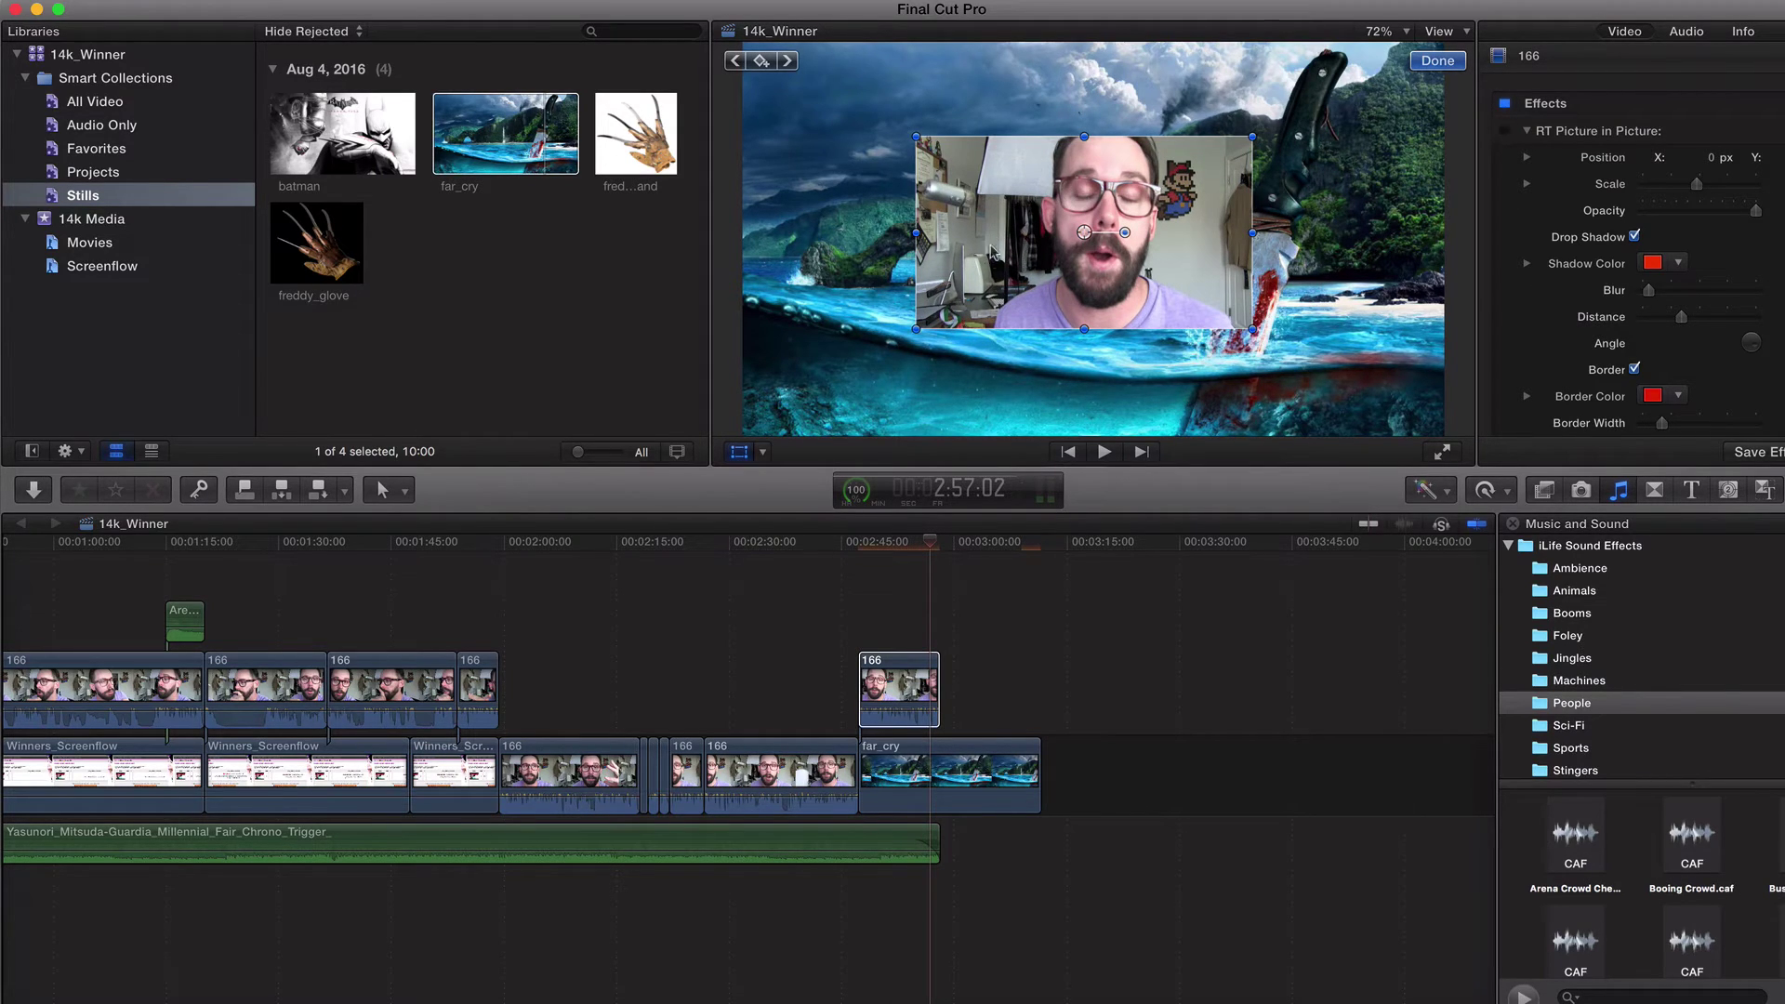
{"action": "left_click", "coordinate": [936, 542]}
{"action": "left_click_drag", "start_coordinate": [937, 541], "coordinate": [856, 541]}
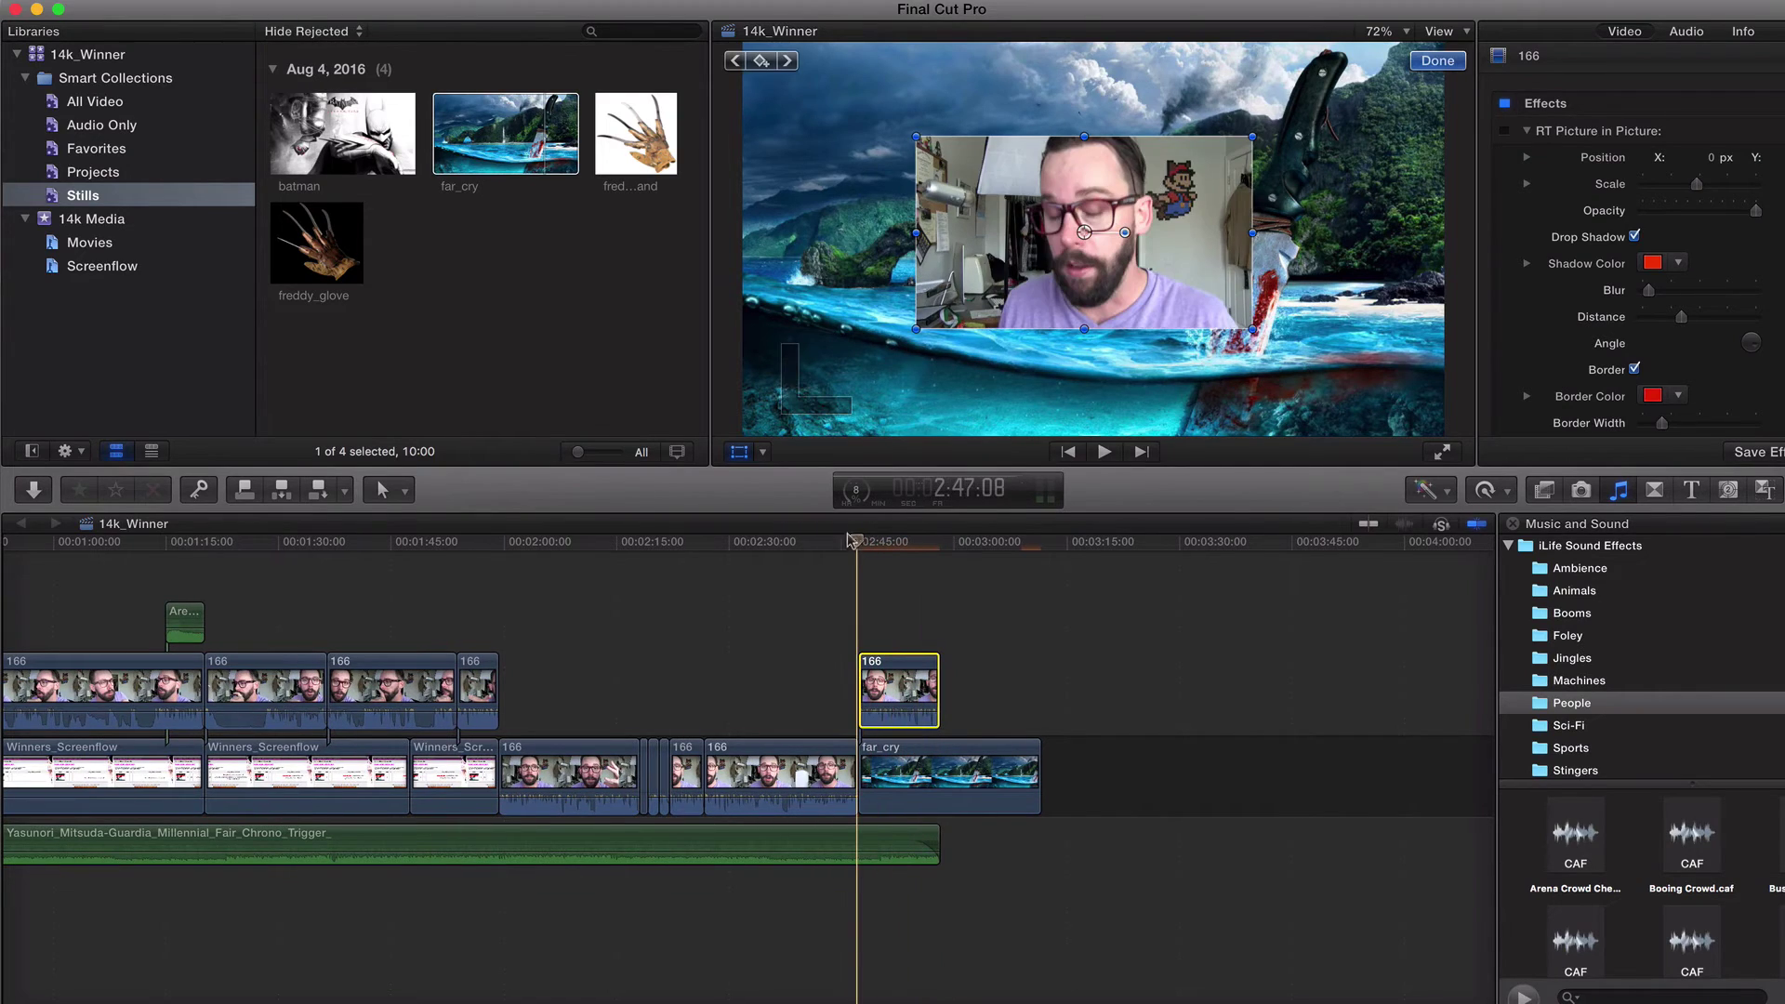
{"action": "left_click", "coordinate": [1103, 451]}
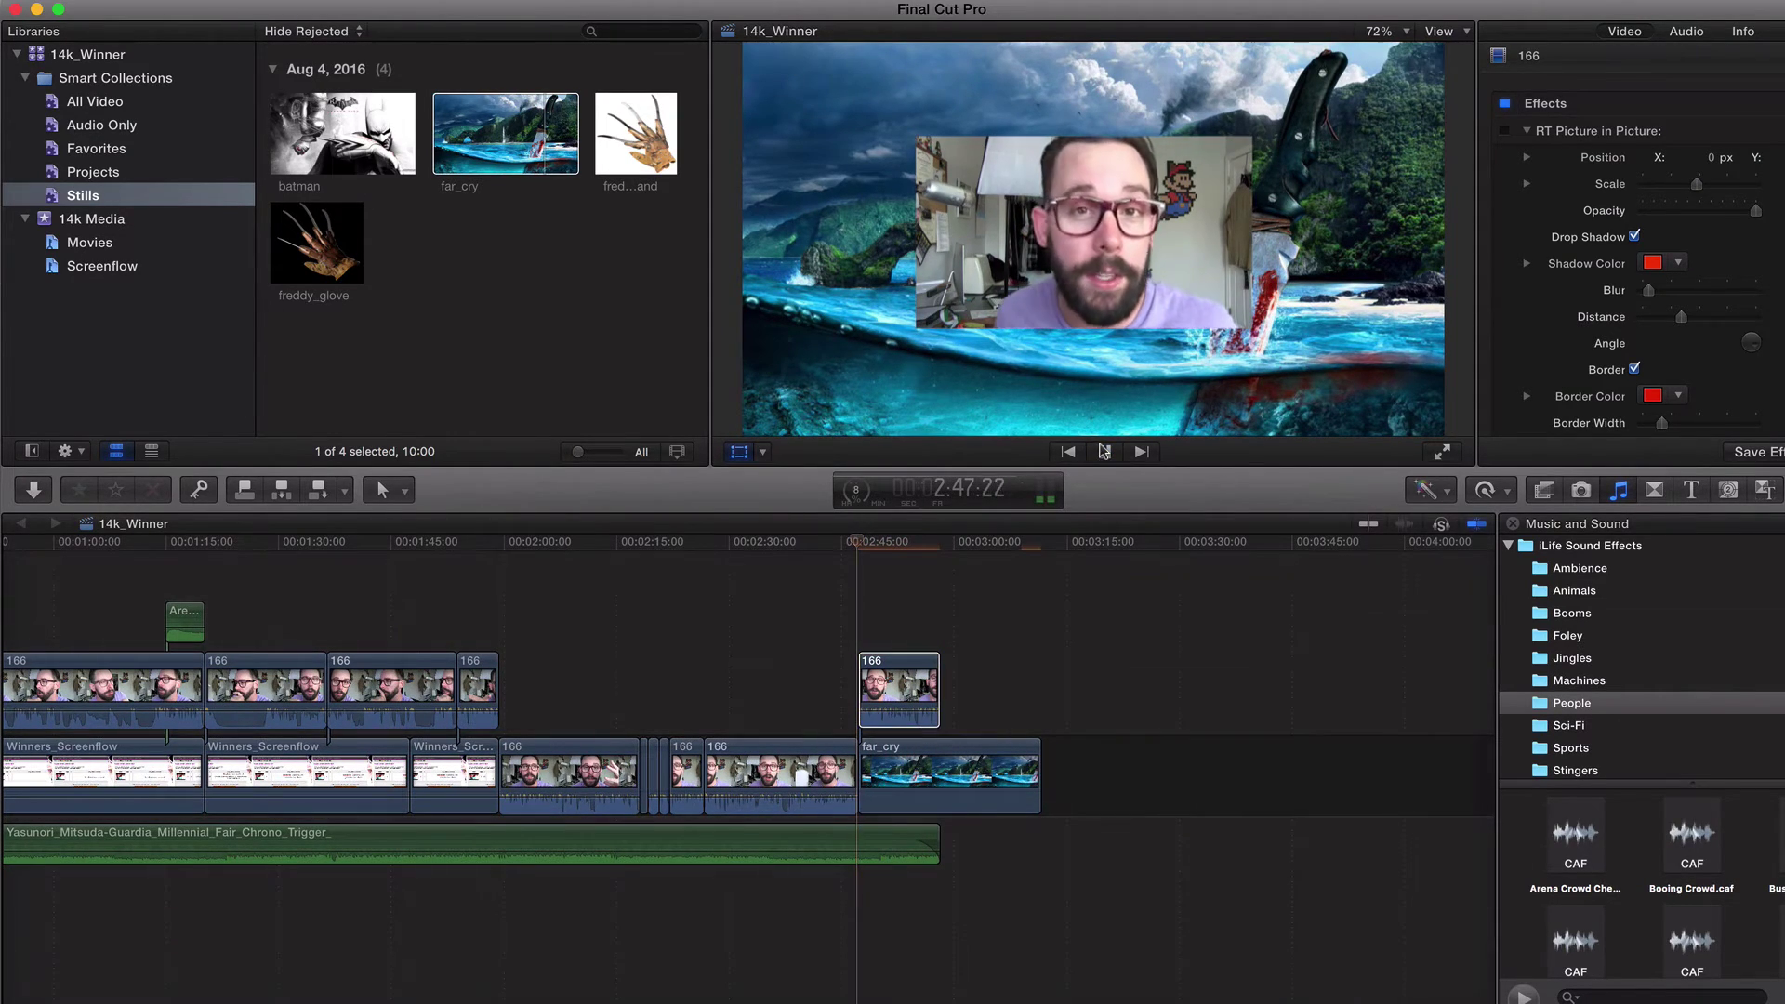